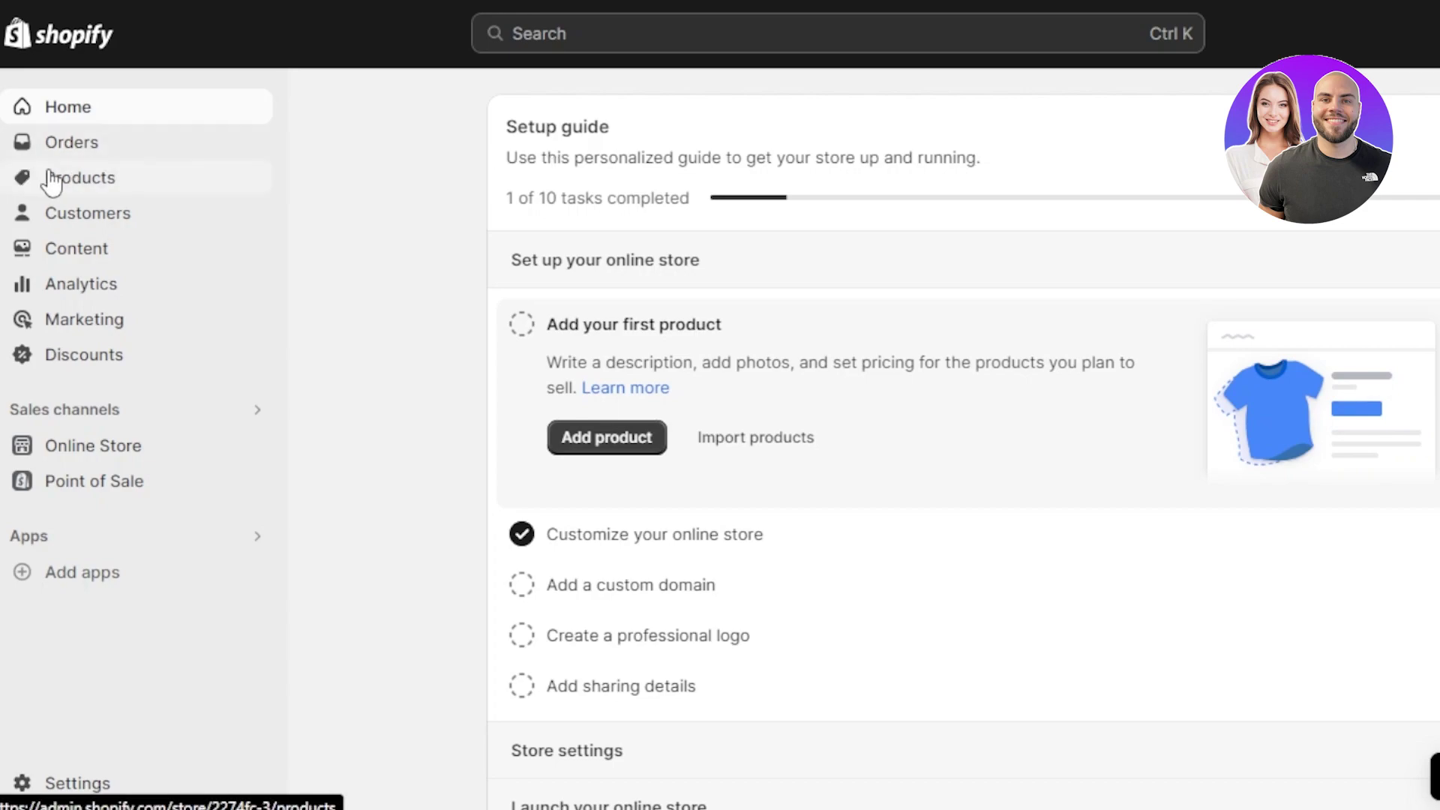
- Start a new product from the Products list, dismissing the trial offer banner
left_click(111, 181)
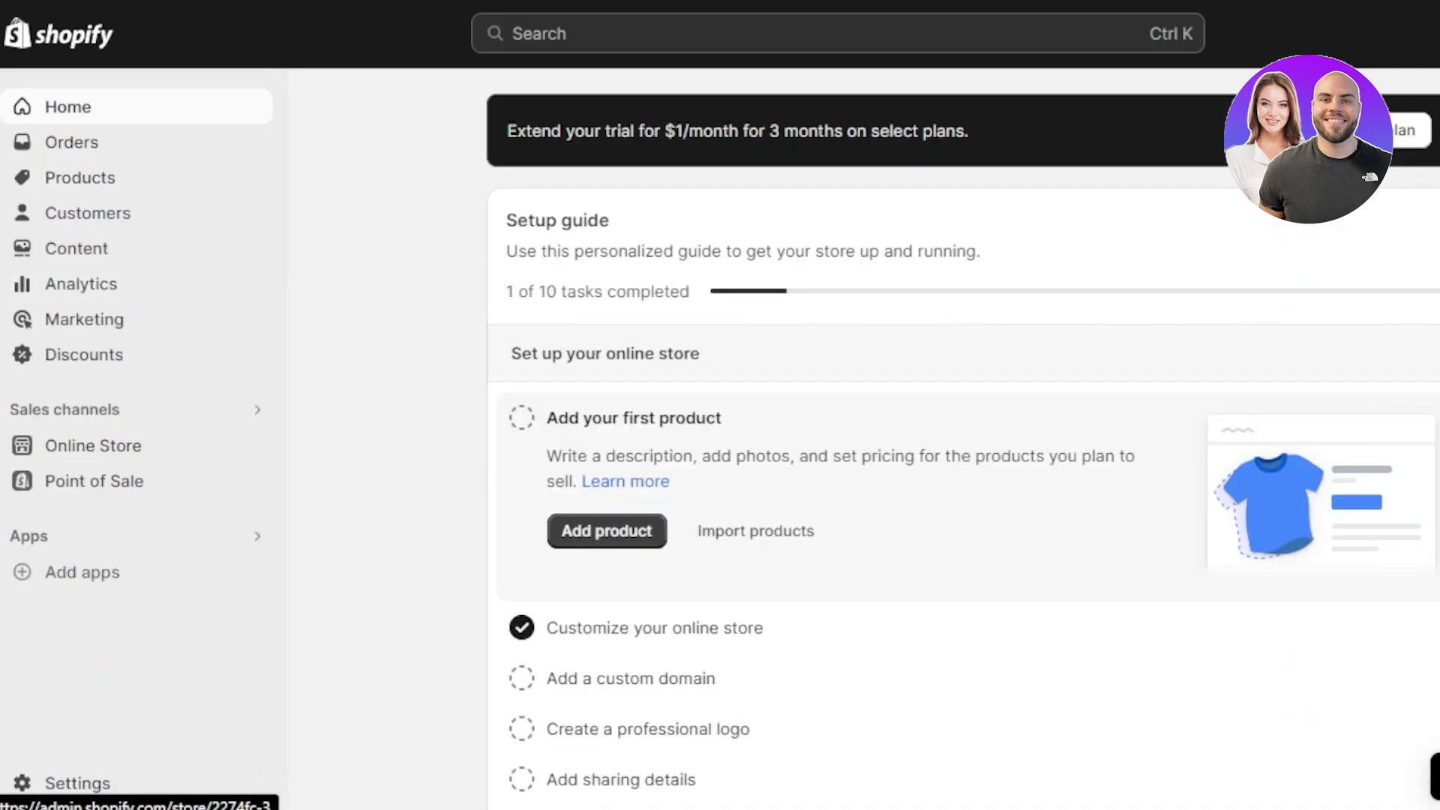
left_click(1436, 131)
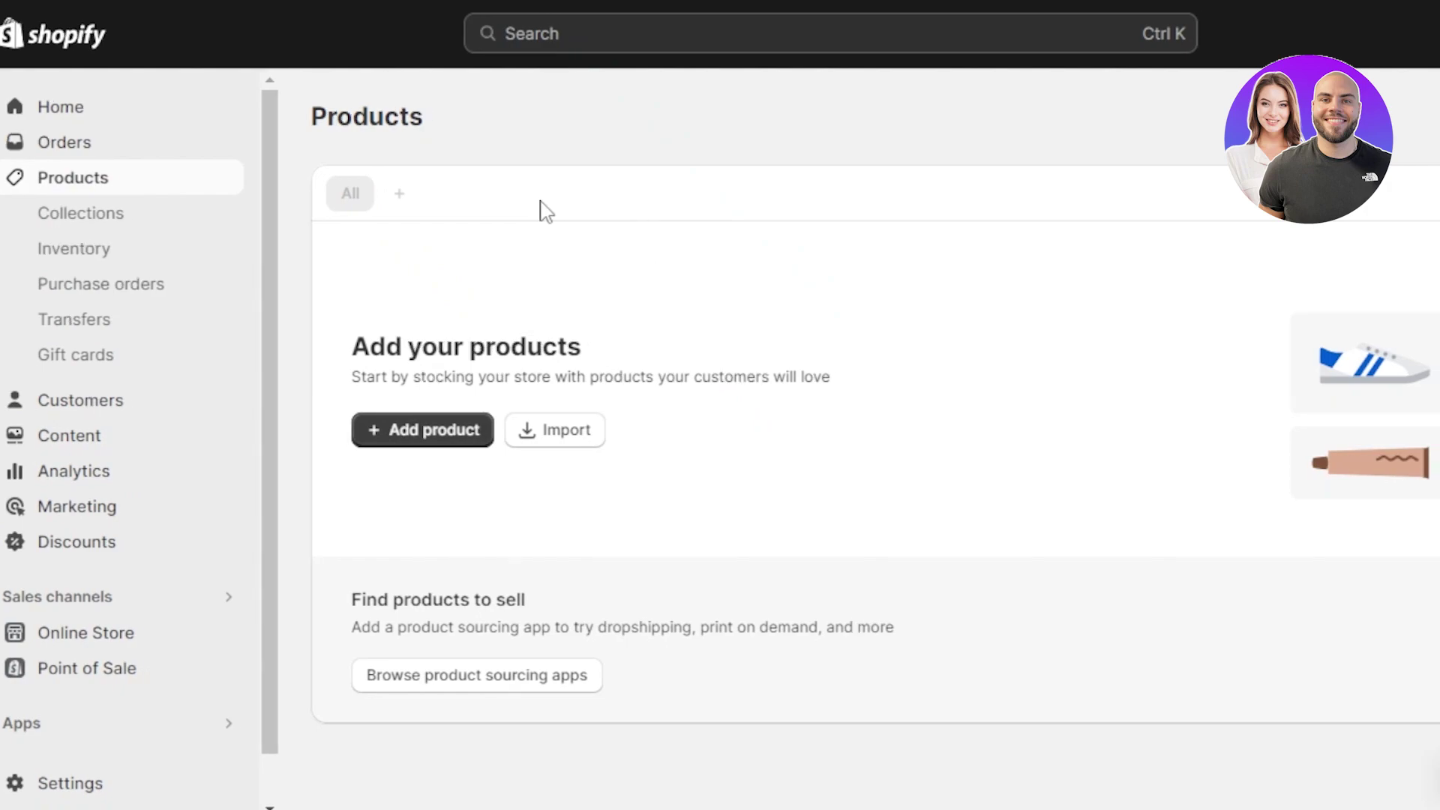
left_click(422, 436)
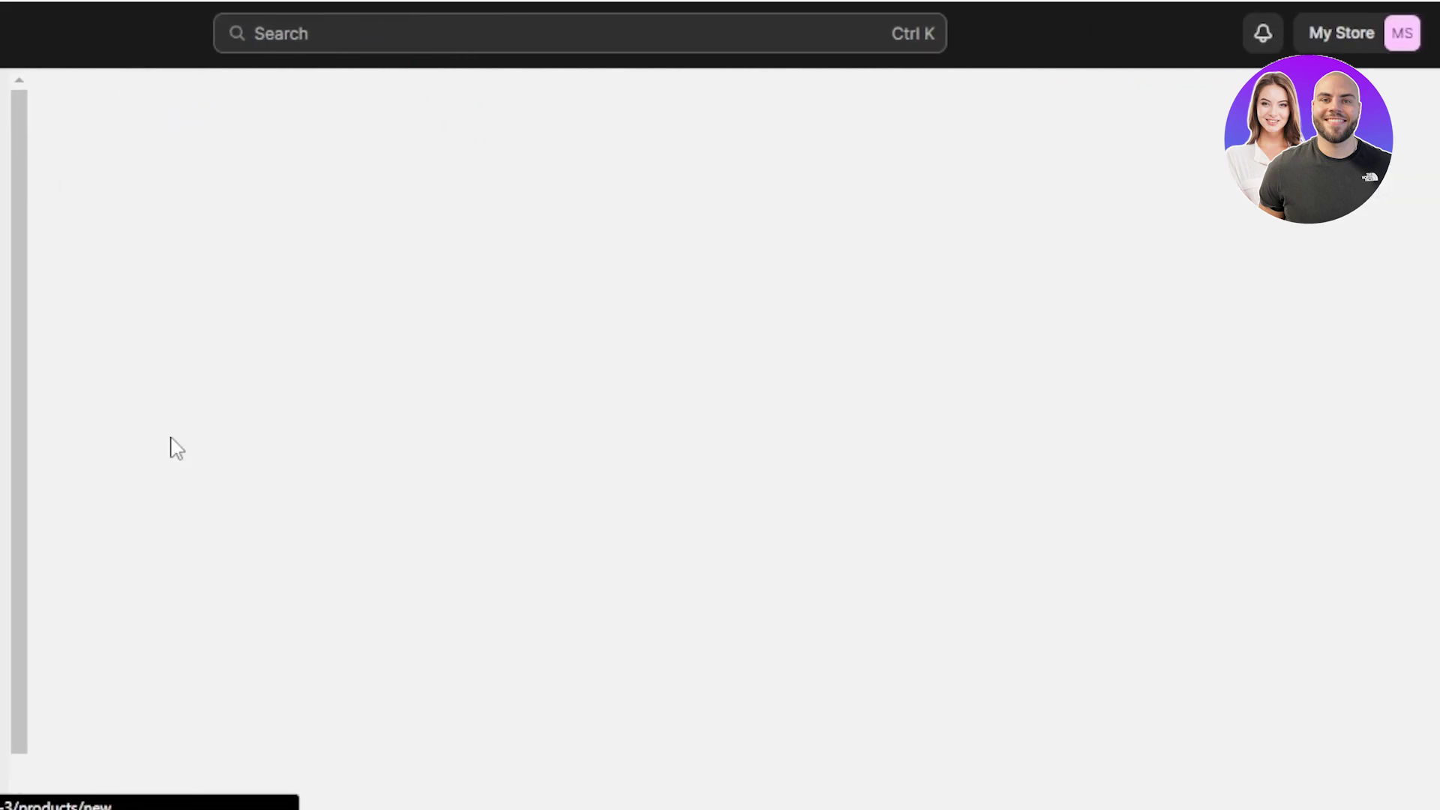
scroll(177, 448, "down", 10)
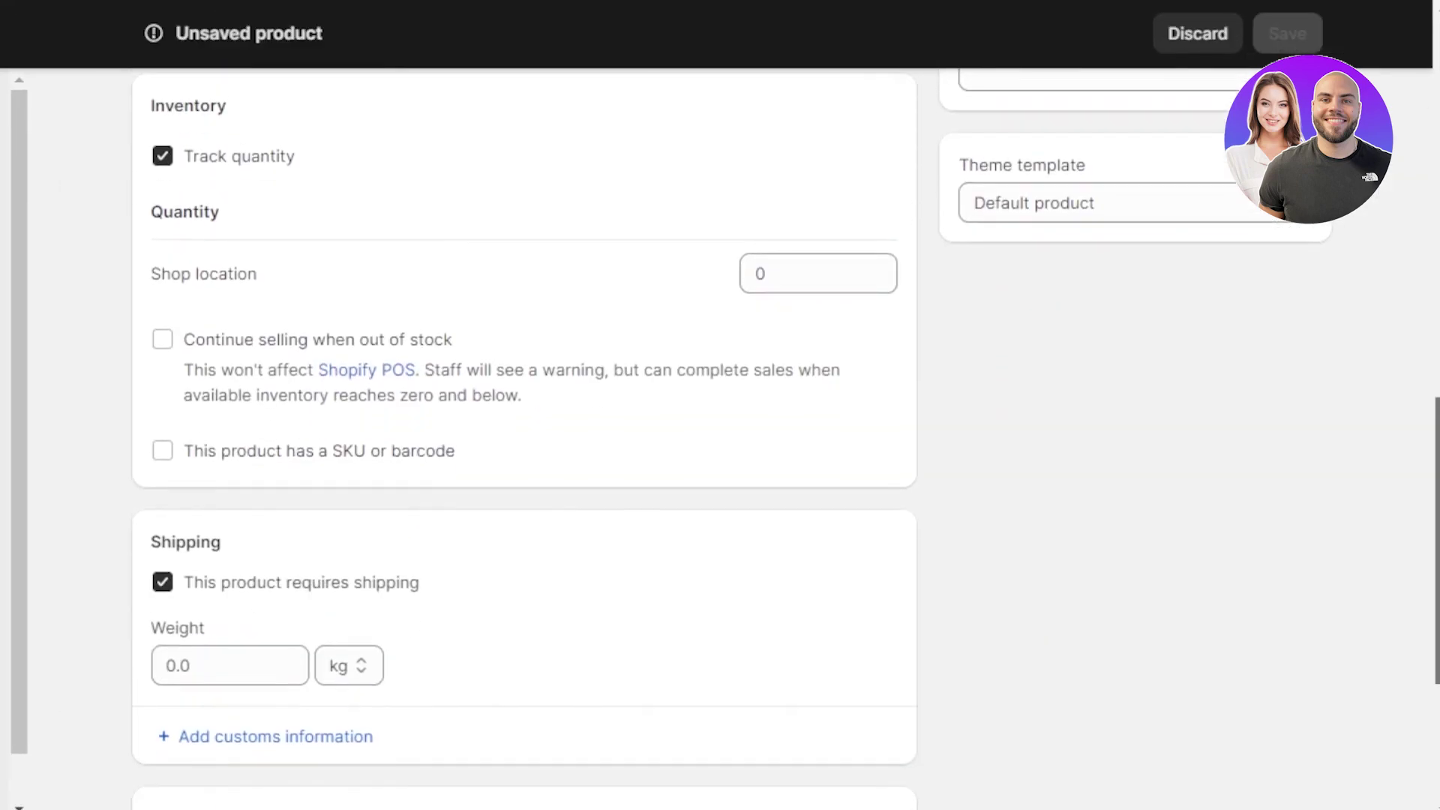
scroll(177, 448, "up", 10)
scroll(411, 300, "up", 5)
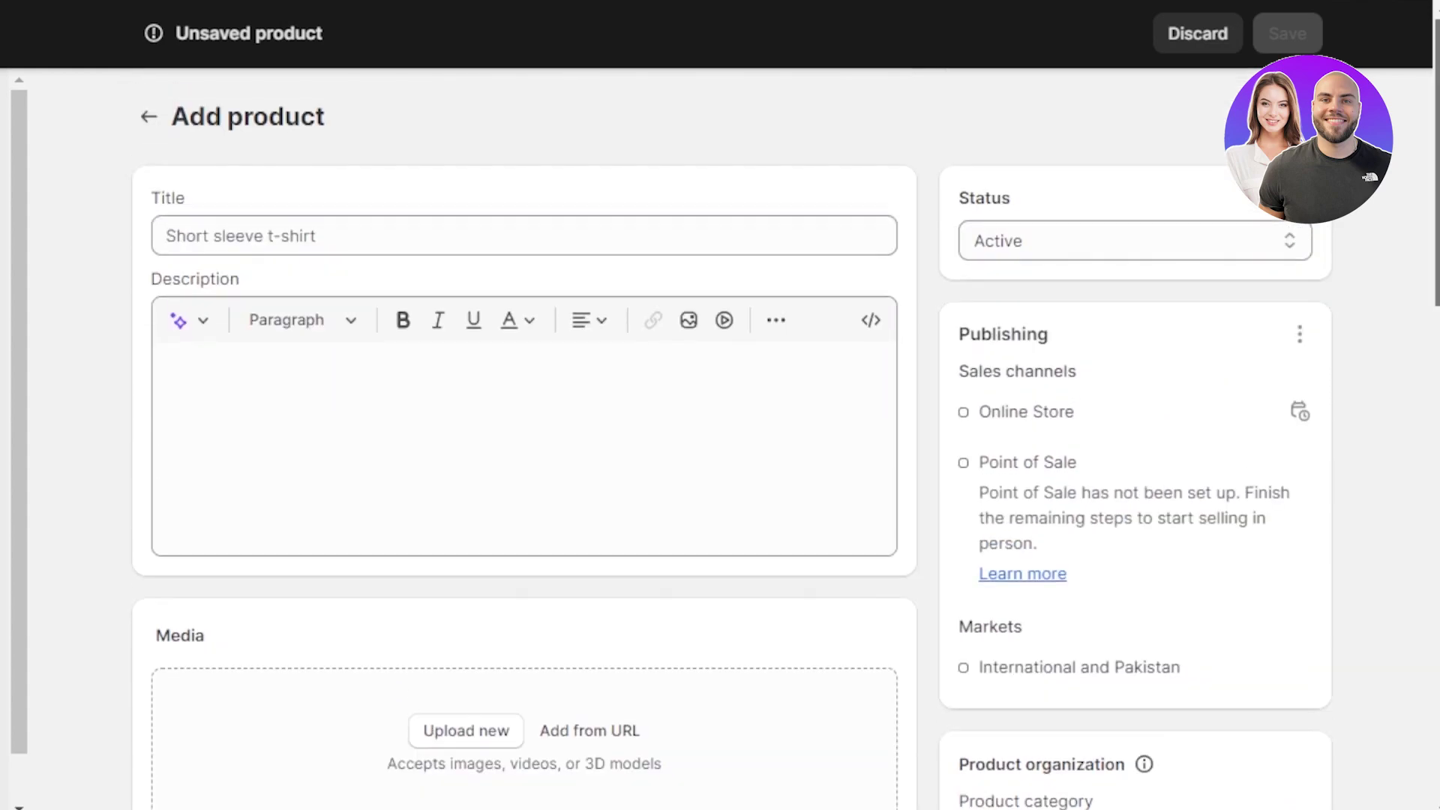
- Title the product 'Hoodie' and enter 'description...' as its description
left_click(239, 235)
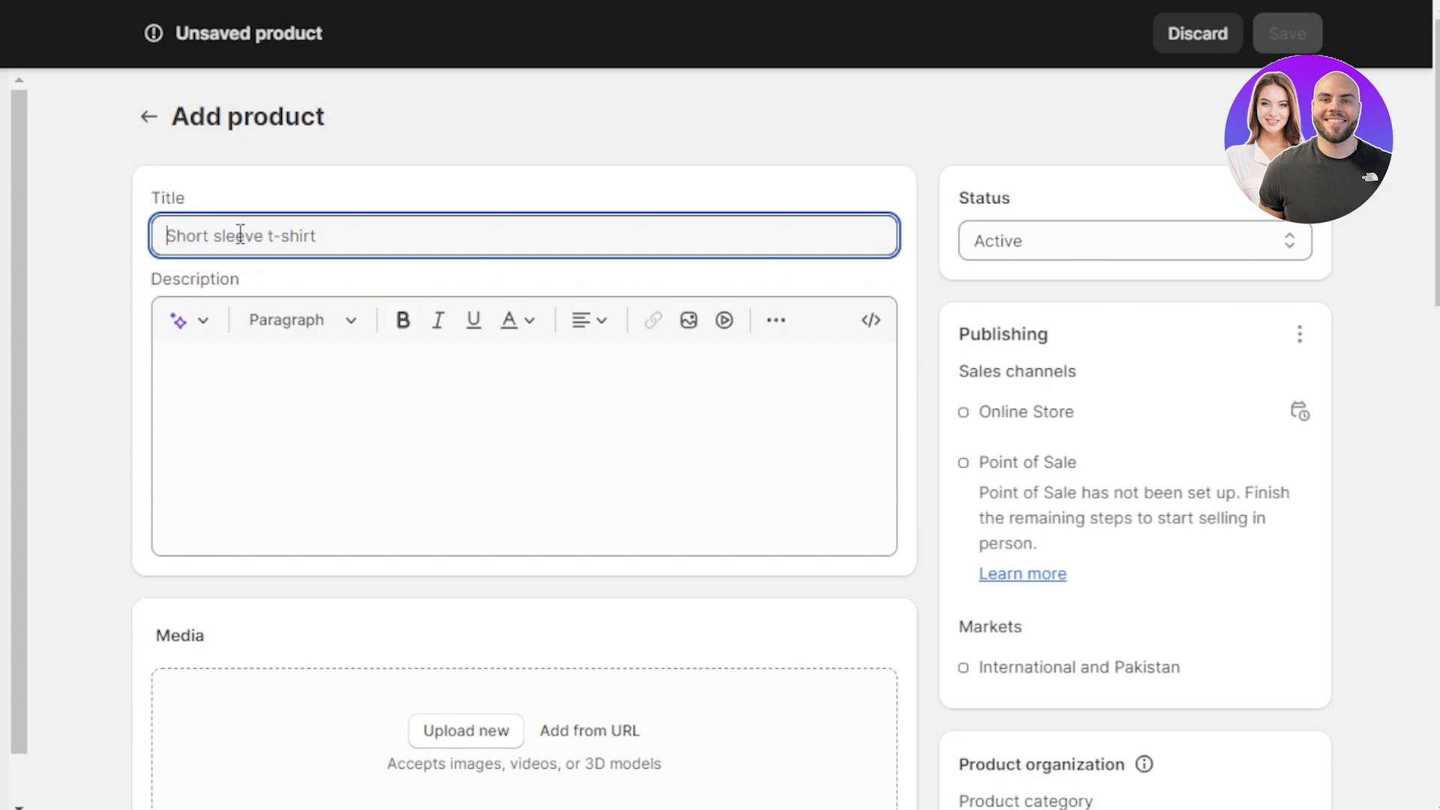
type("Hoodie")
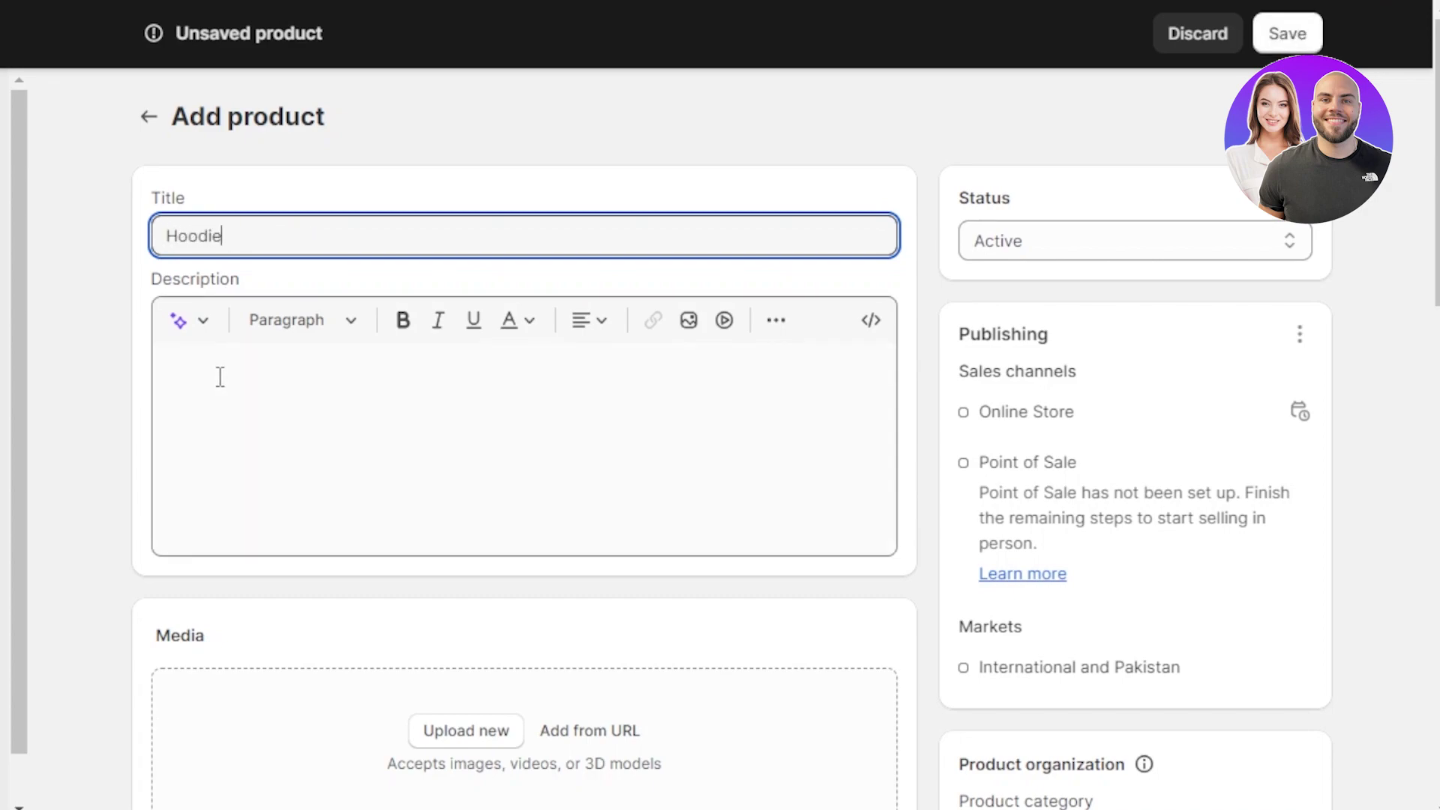
left_click(219, 374)
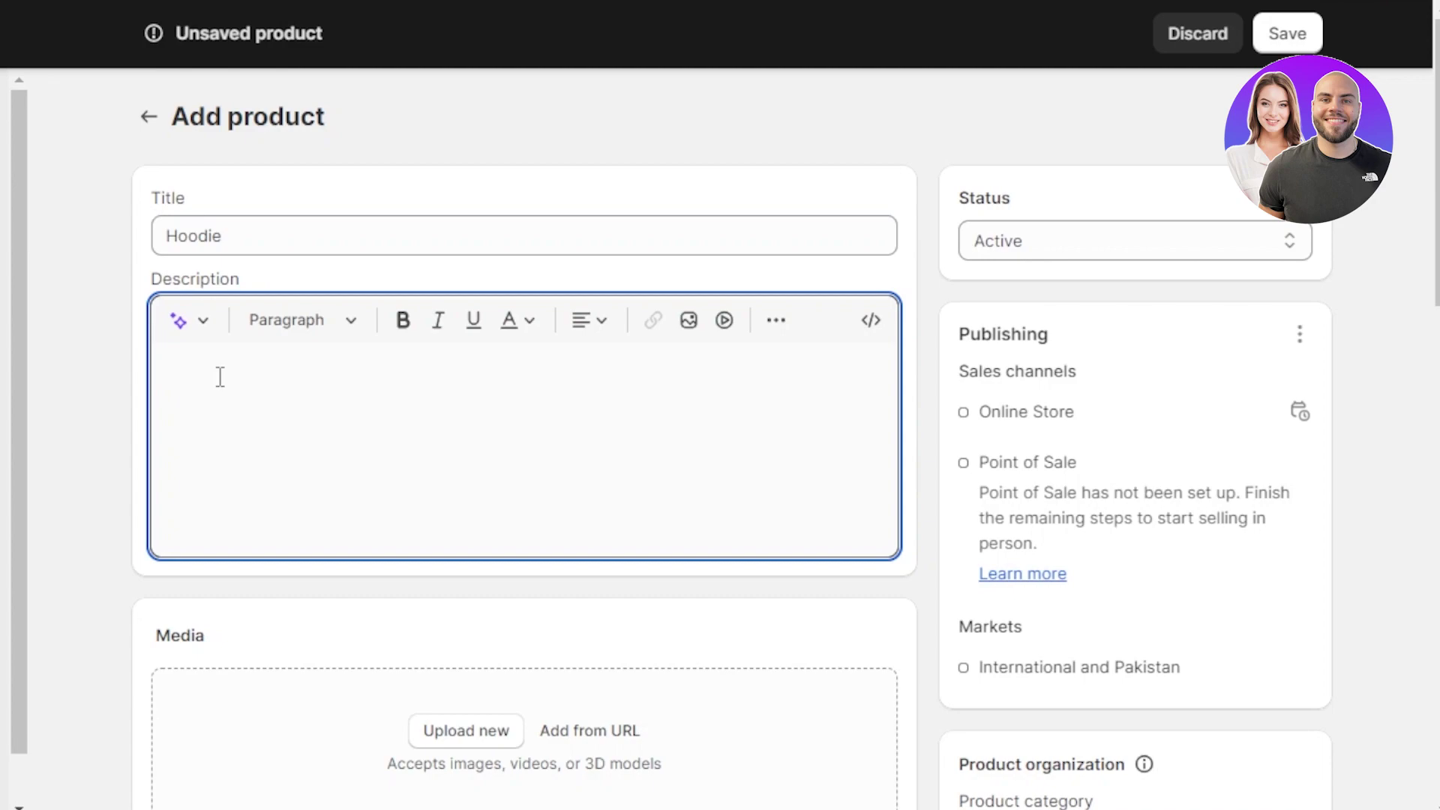
type("e")
key("BackSpace")
type("description...")
- Upload the yellow hoodie photo to the product's Media section
scroll(1413, 364, "down", 5)
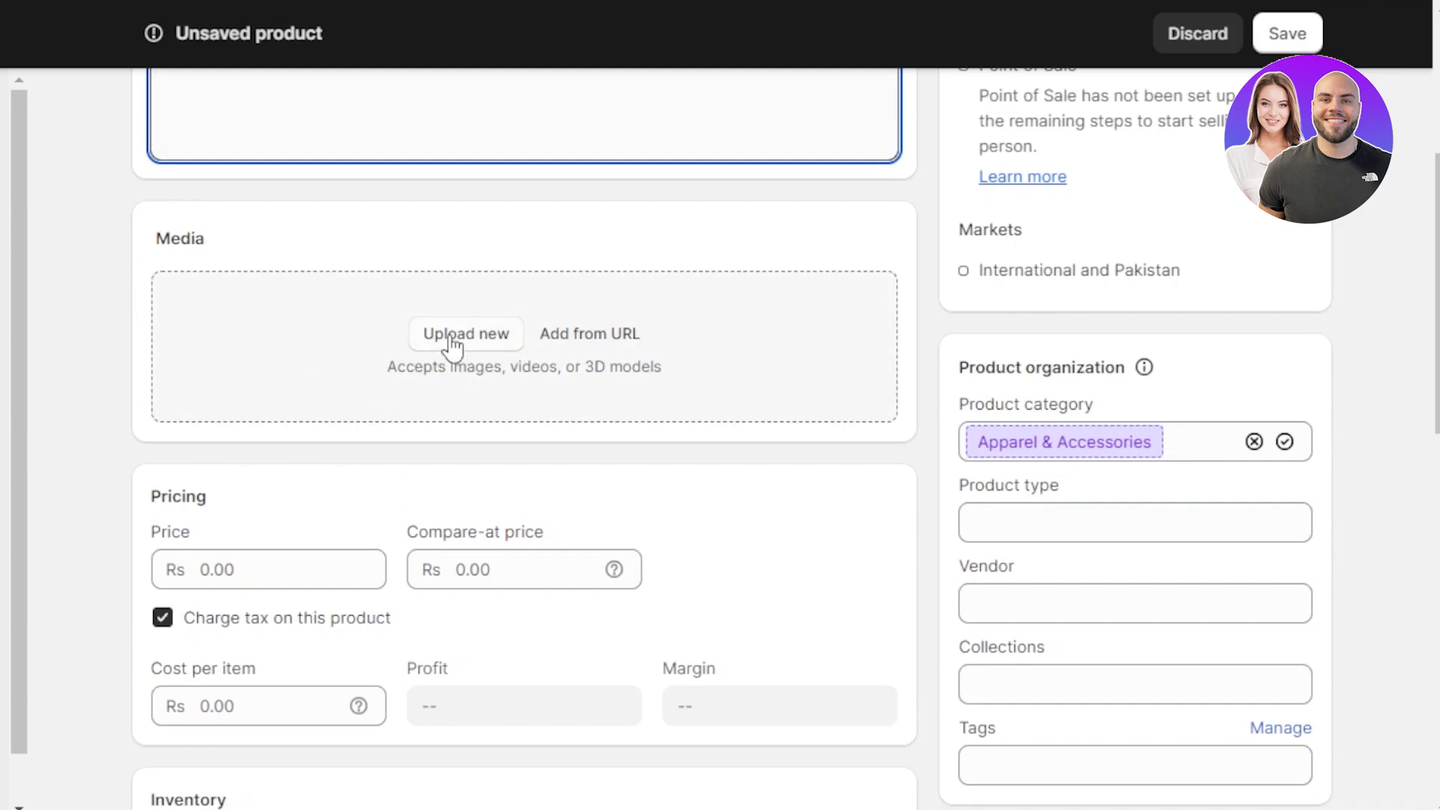
left_click(482, 327)
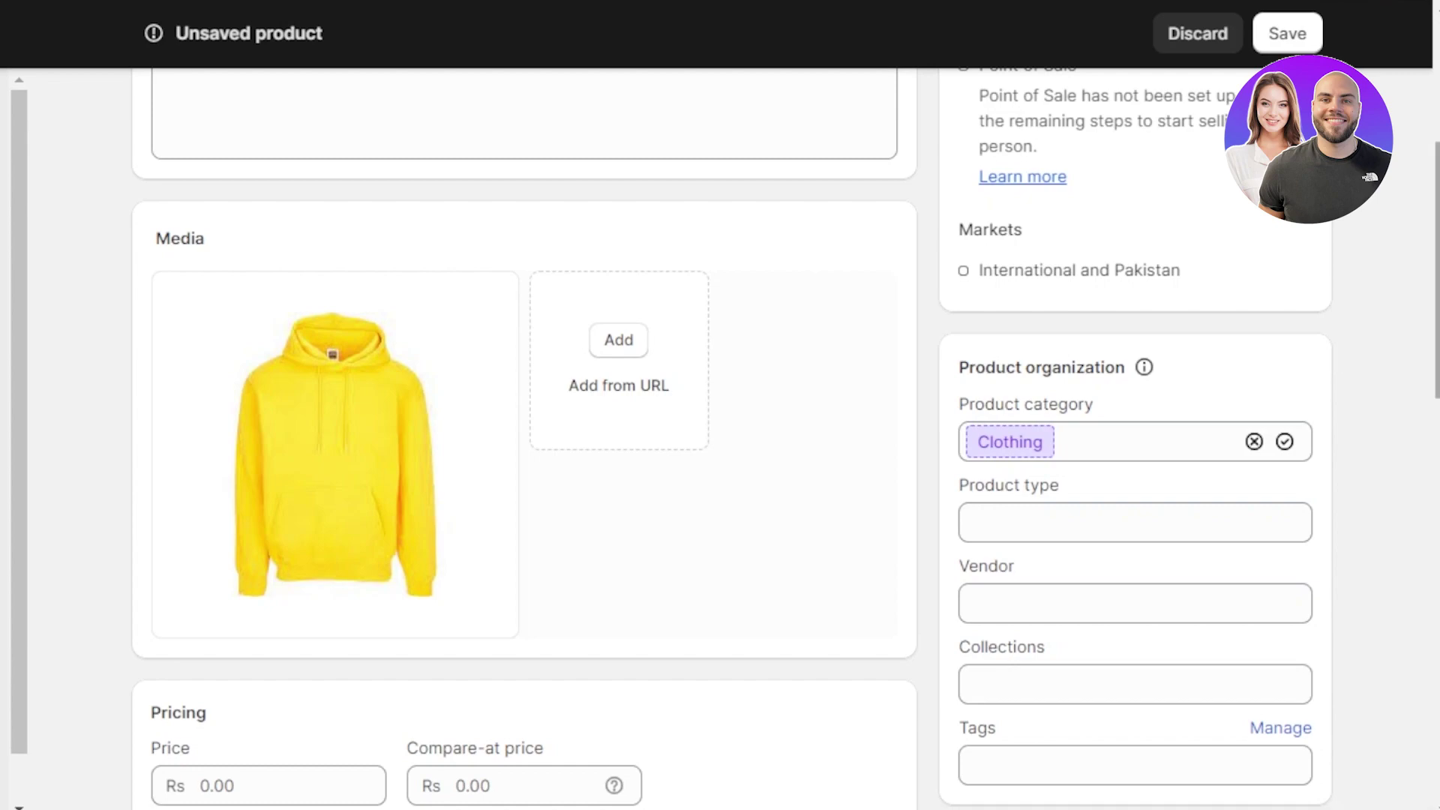
scroll(517, 494, "down", 5)
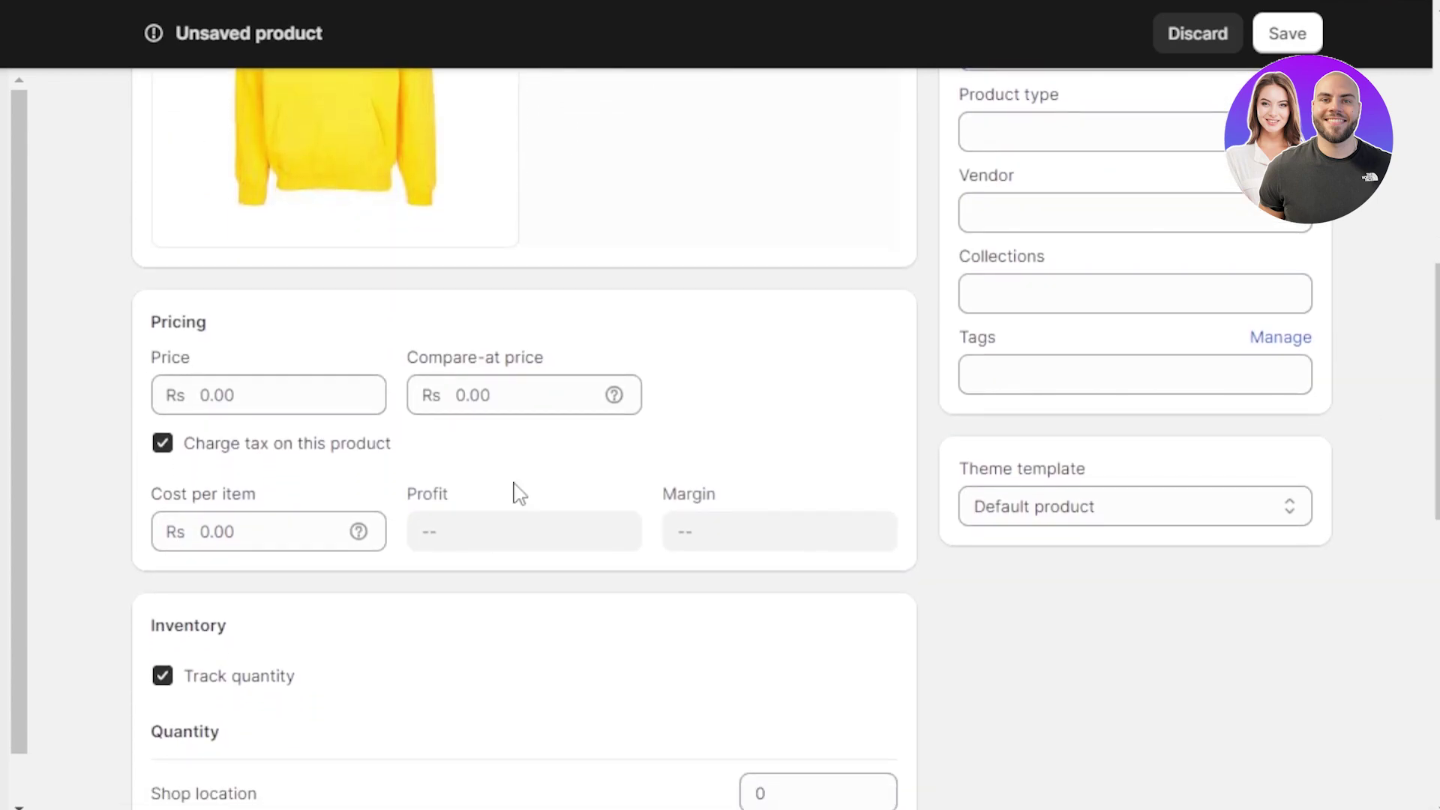
- Enter price 3,000, compare-at price 3000 and cost per item 2000
left_click(240, 398)
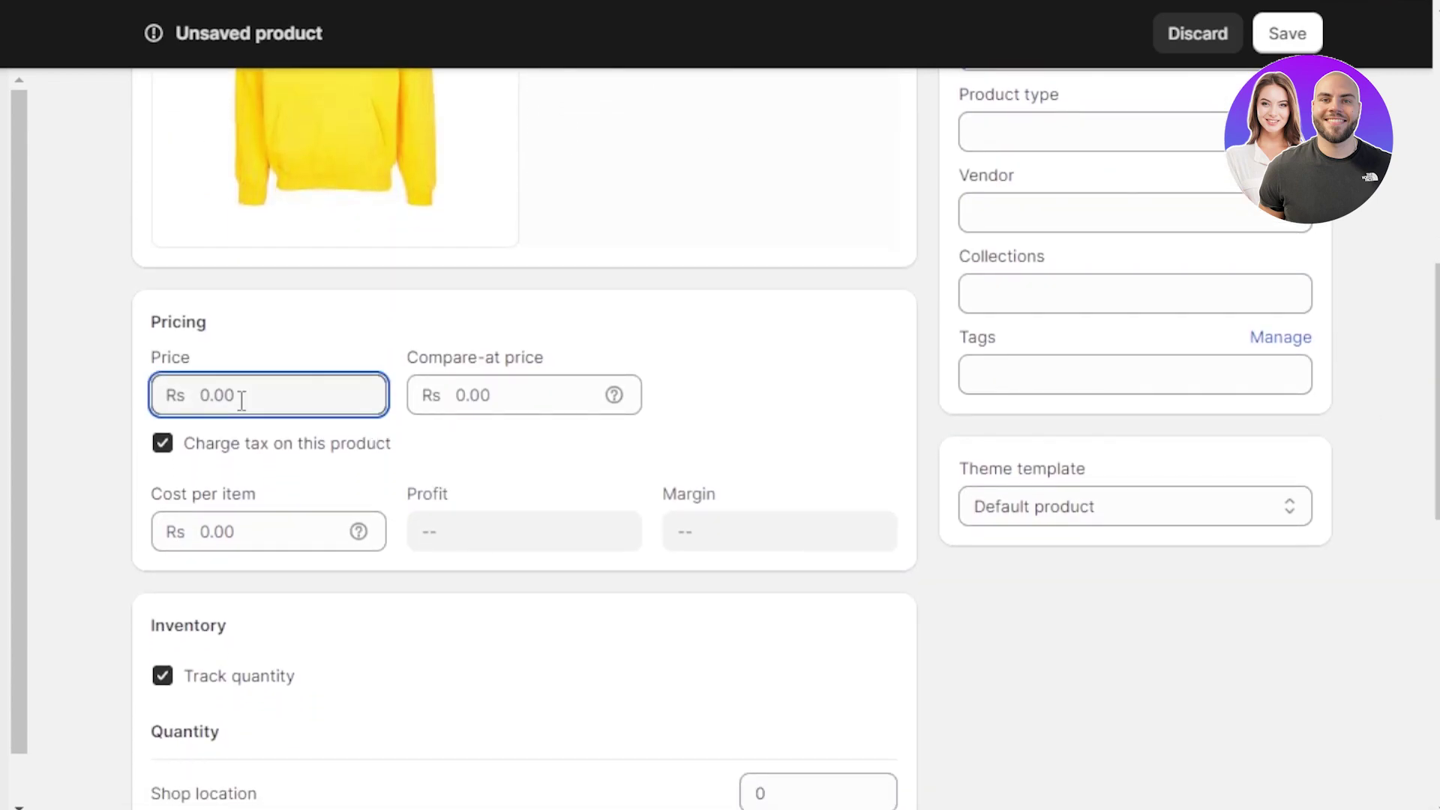
type("3,")
type("000")
left_click(499, 395)
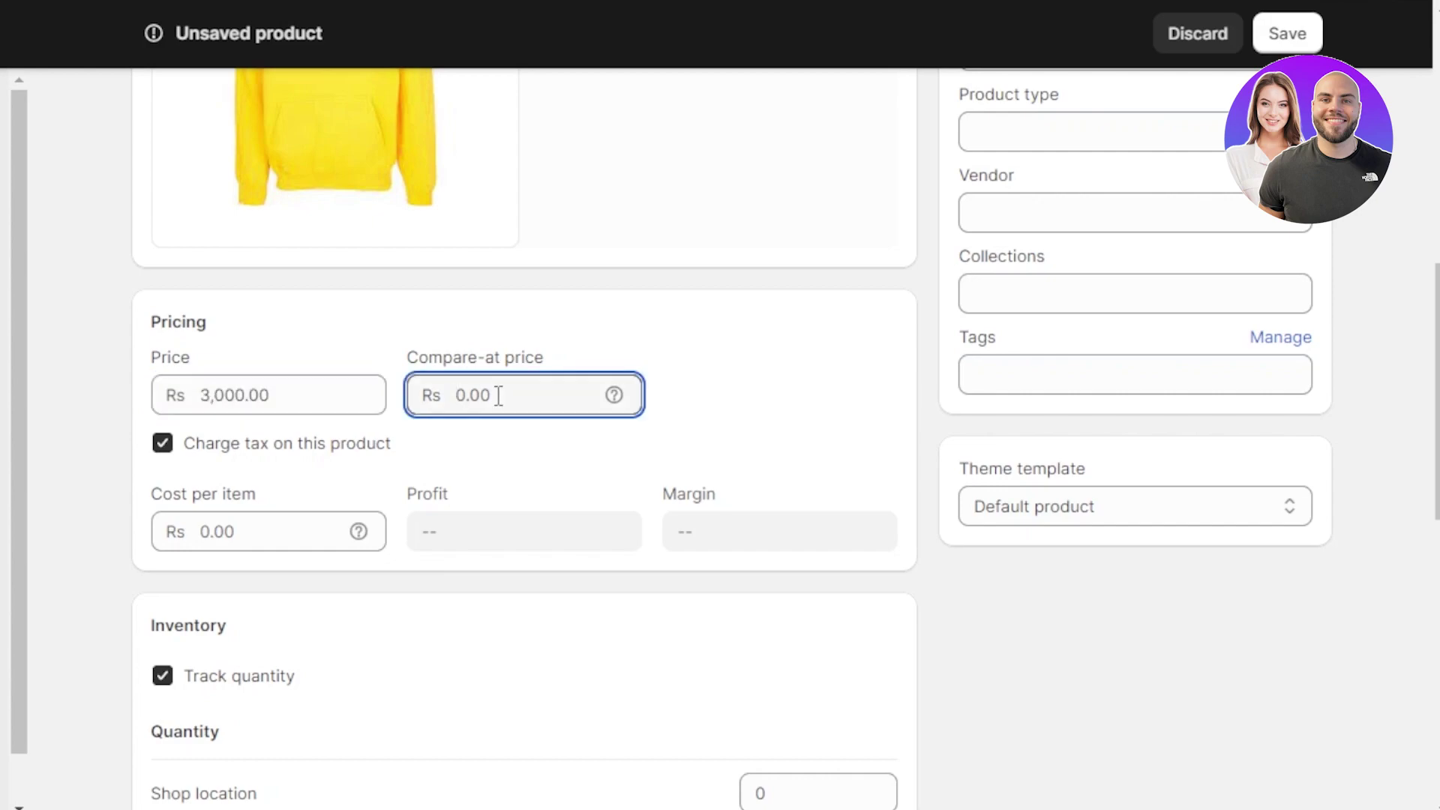
type("3000")
left_click(295, 537)
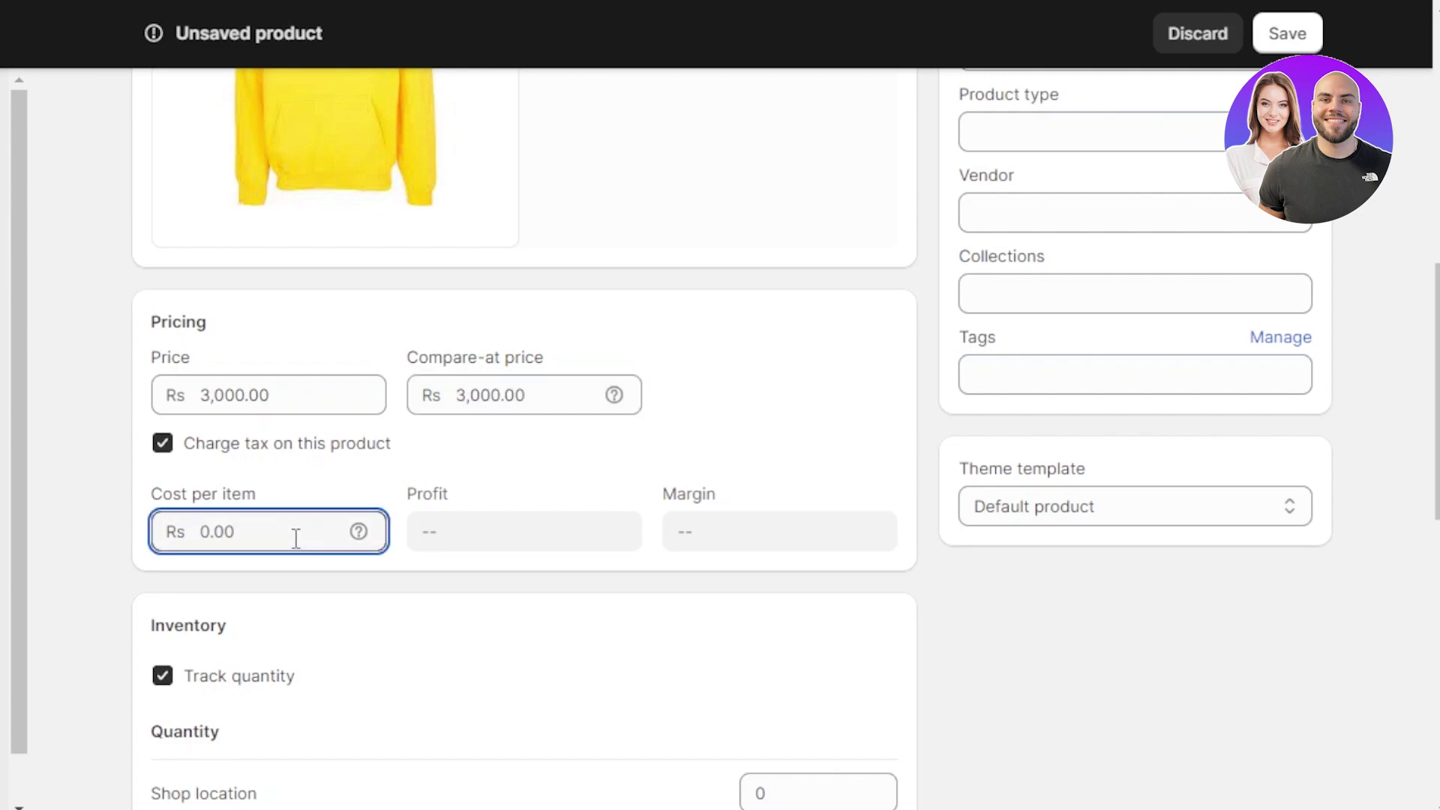
type("2000")
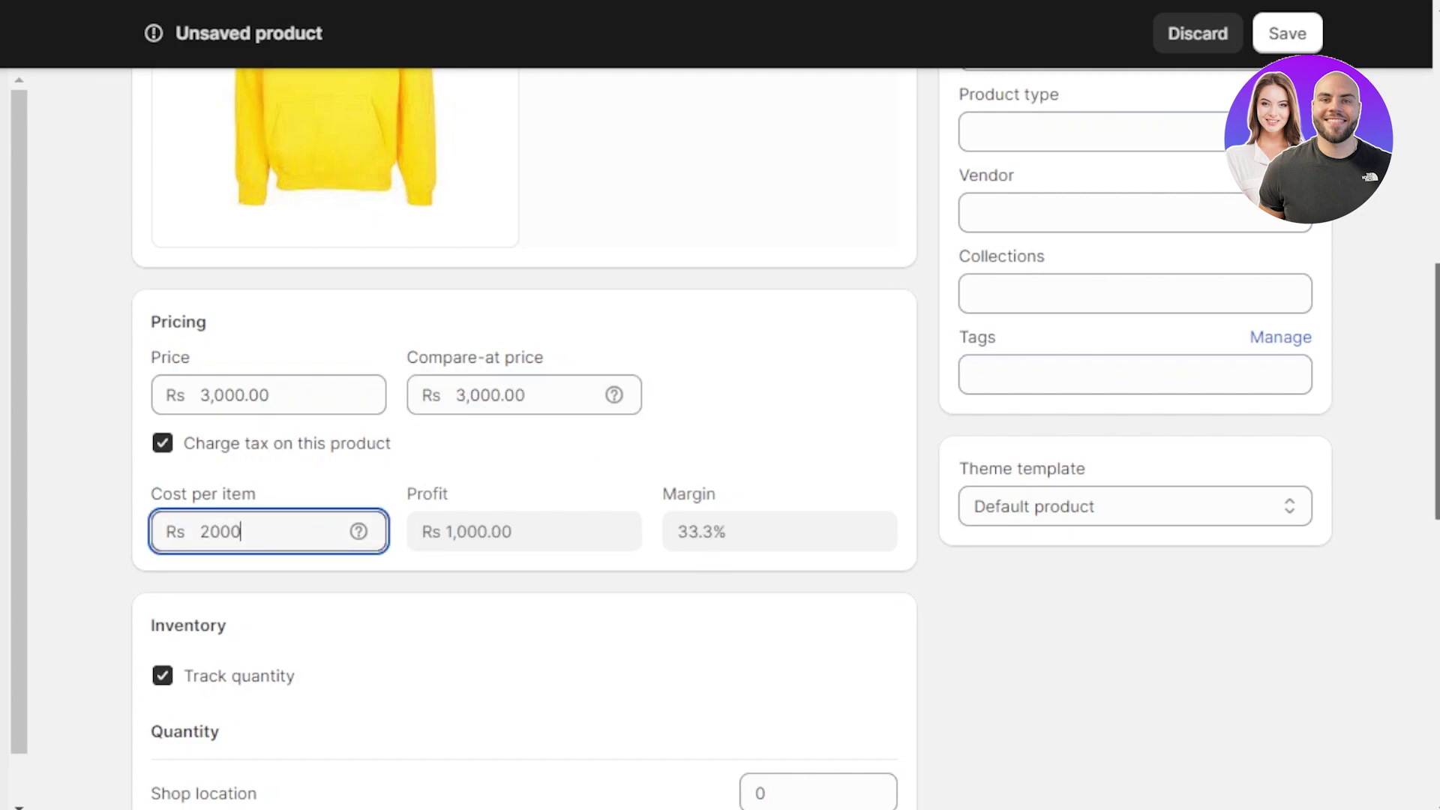
scroll(598, 440, "down", 3)
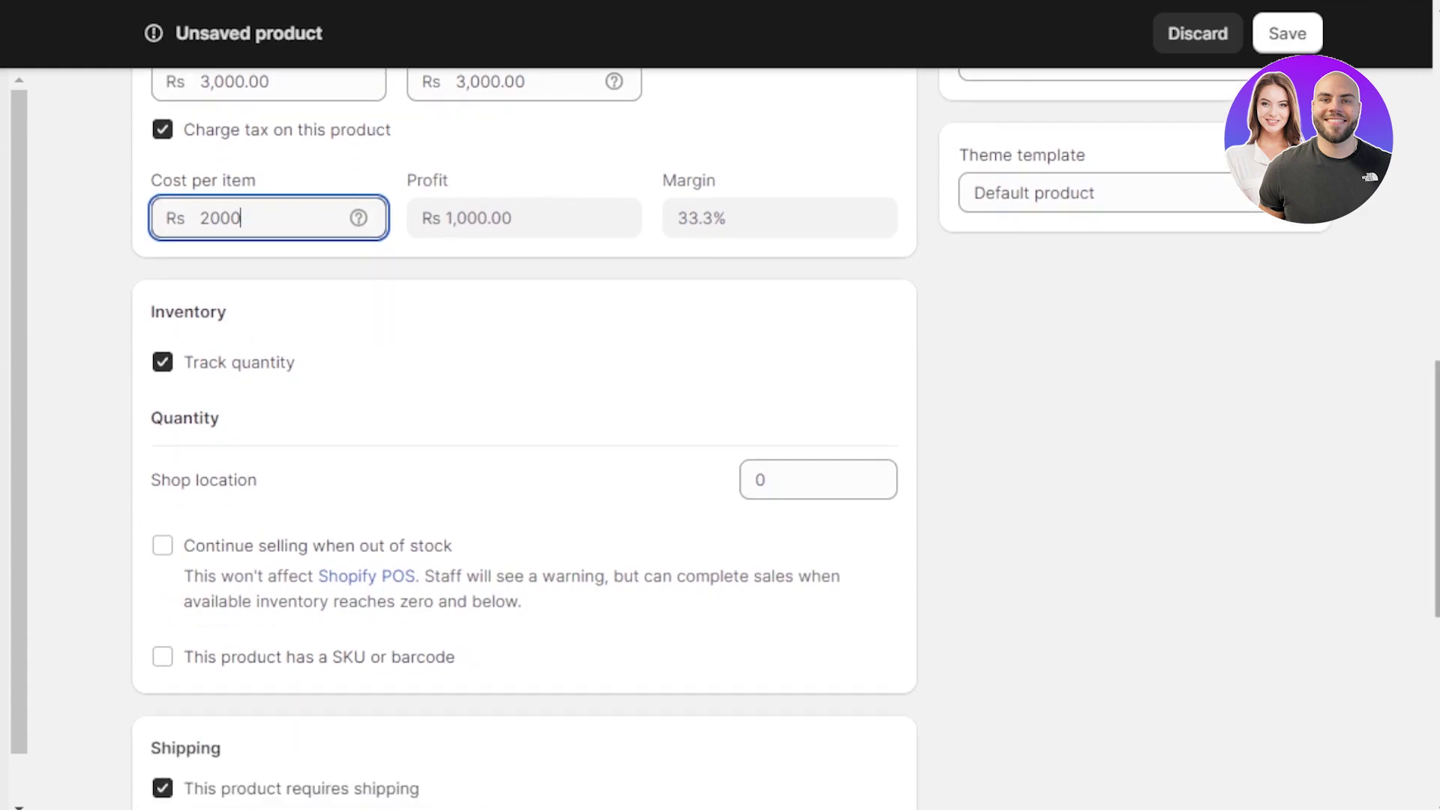
scroll(1414, 505, "down", 2)
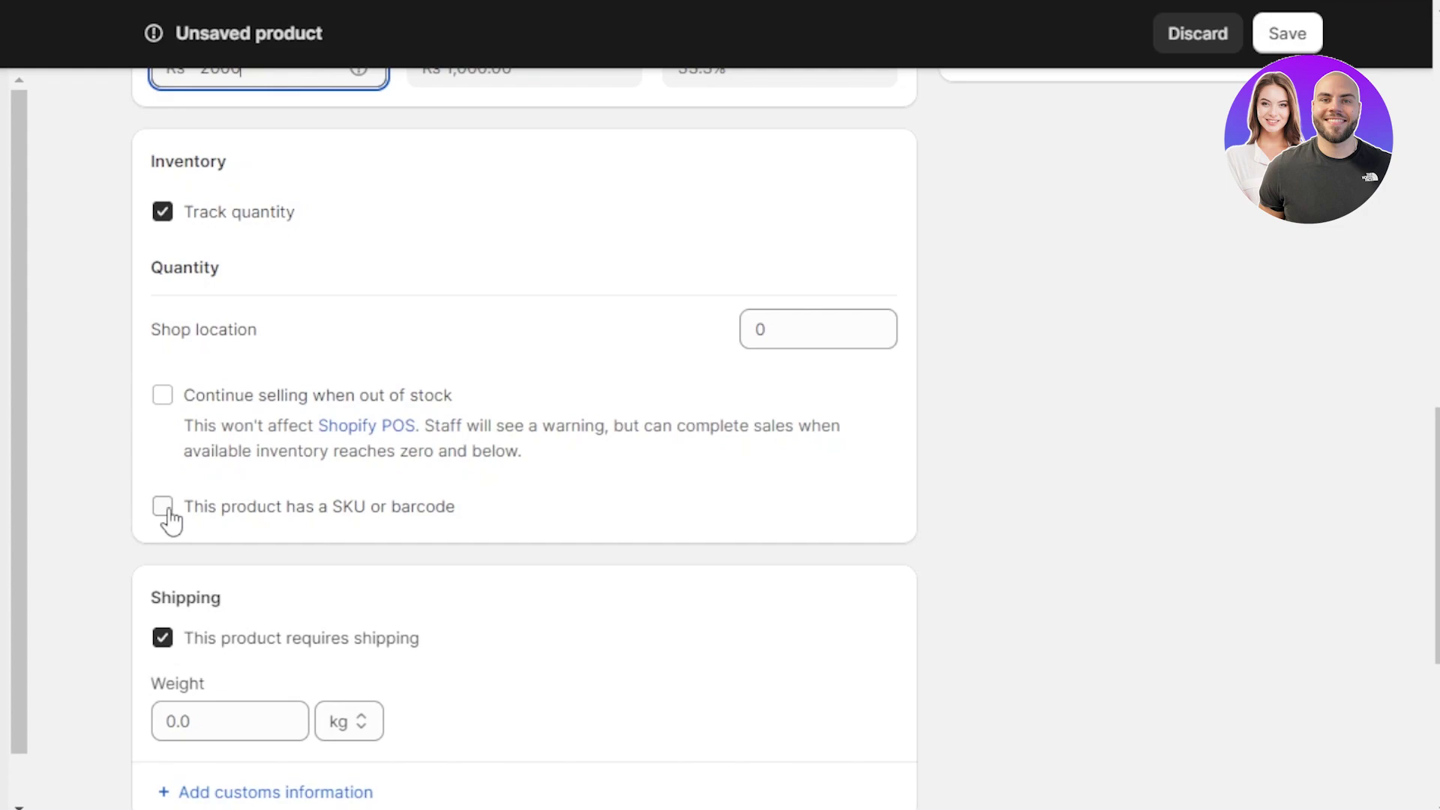
left_click(814, 327)
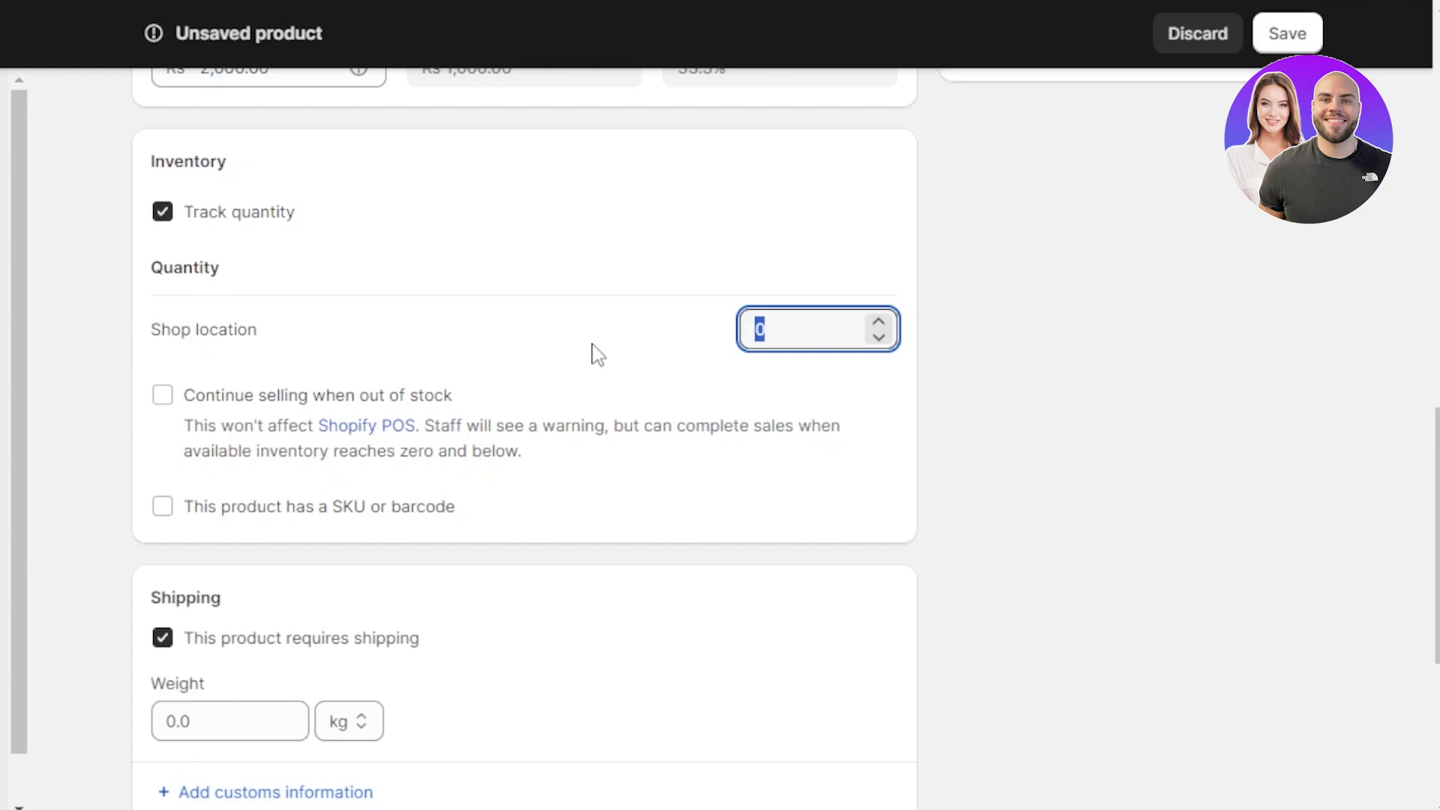
scroll(1363, 635, "down", 4)
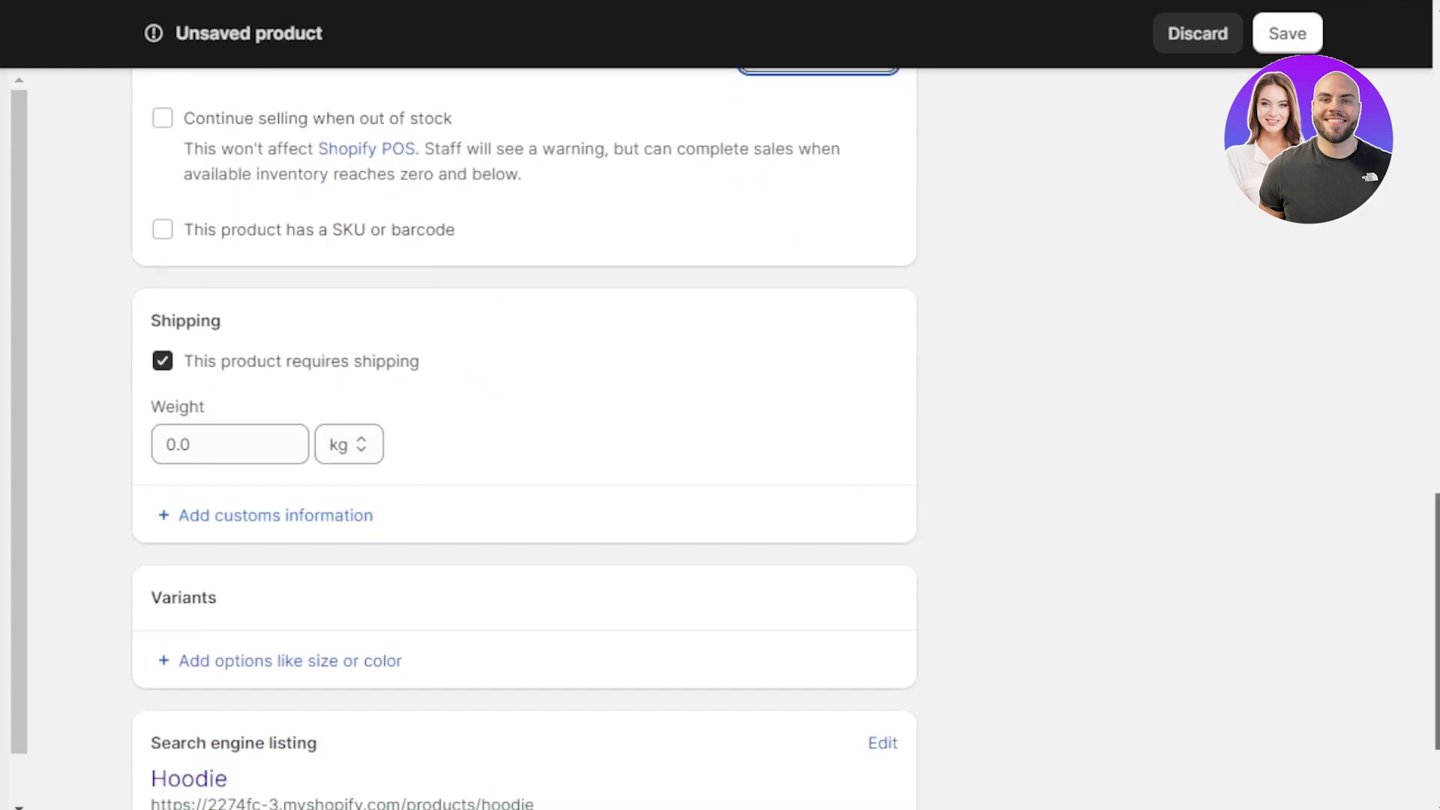
scroll(785, 443, "down", 2)
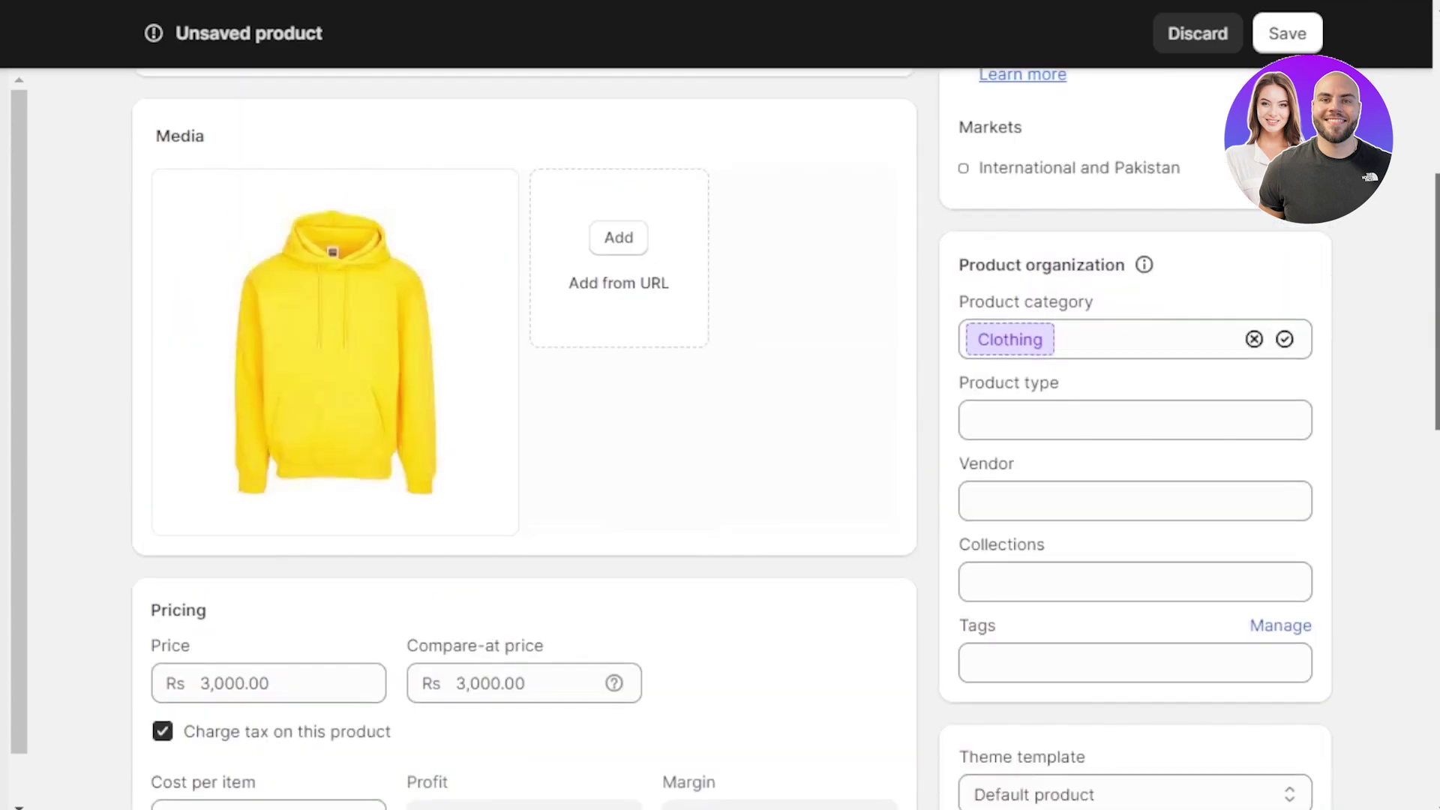
- Add a variant option named Size
left_click(802, 671)
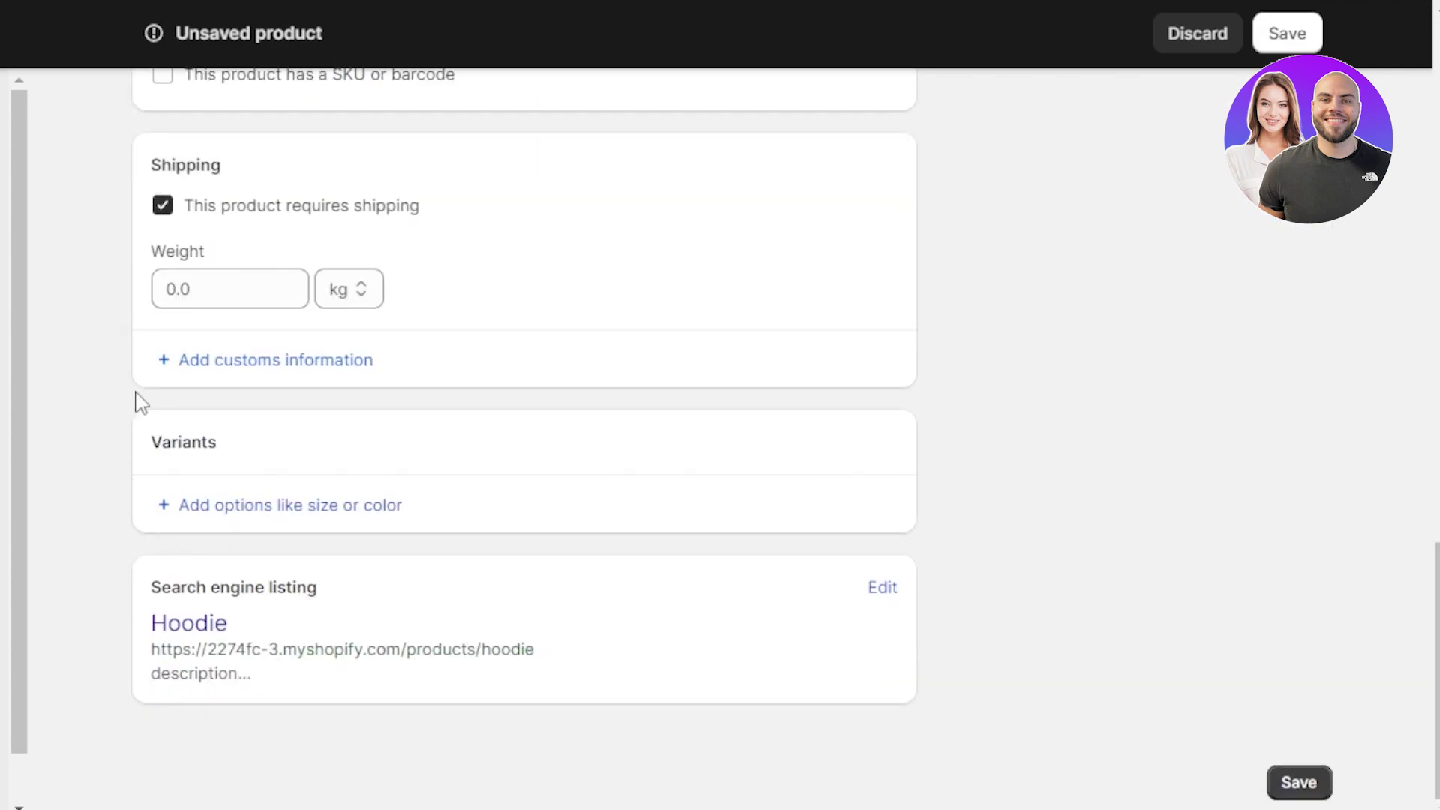
left_click(197, 506)
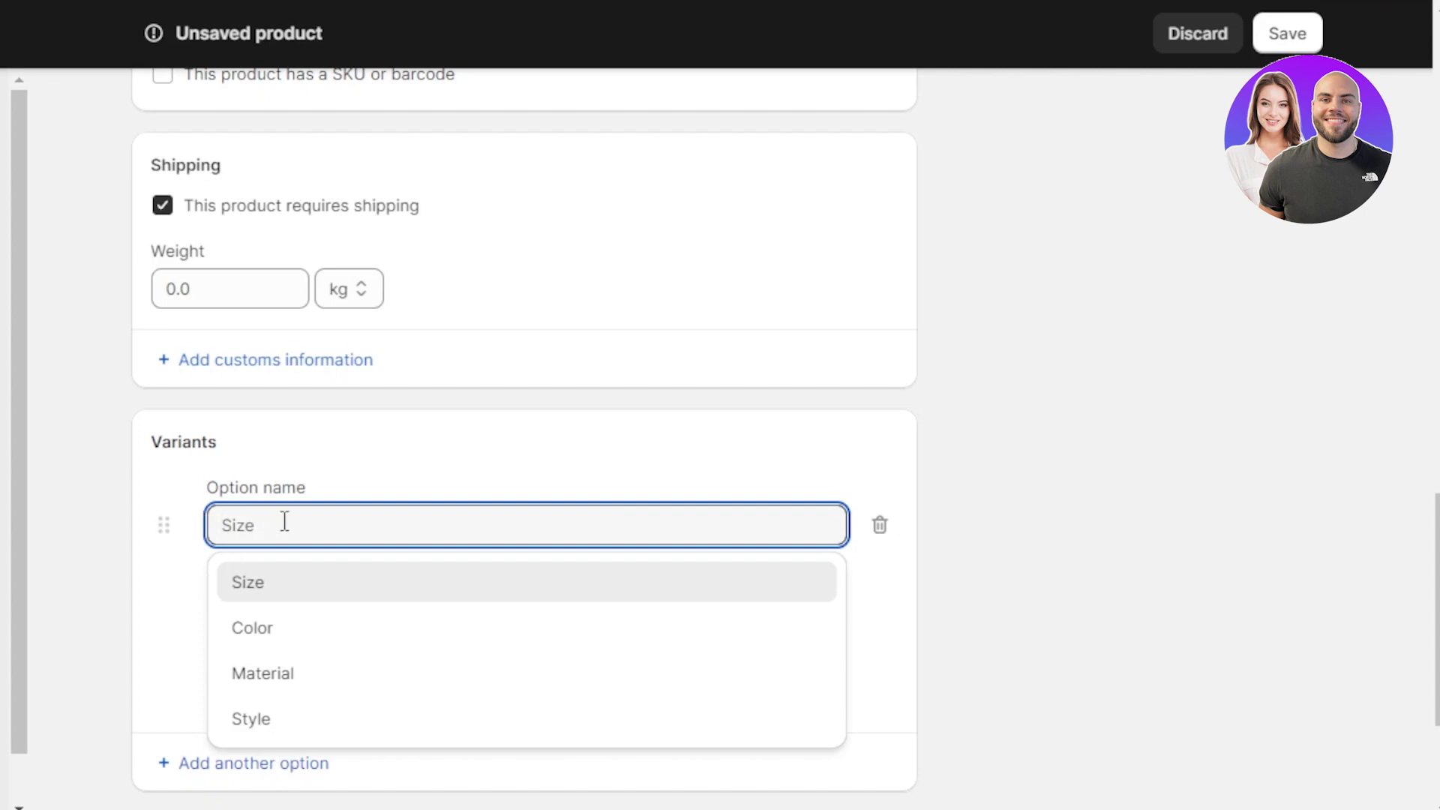
left_click(275, 592)
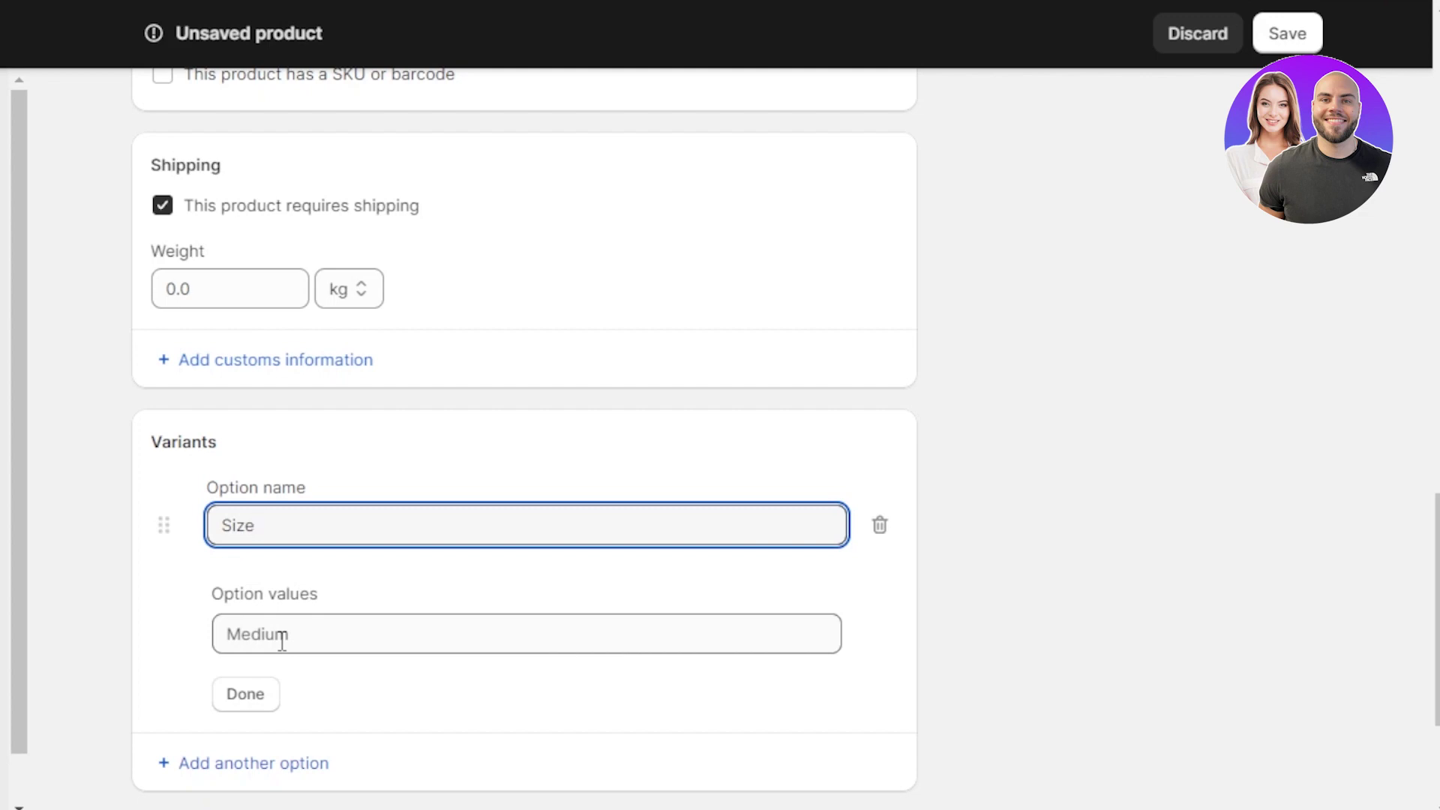
type("X")
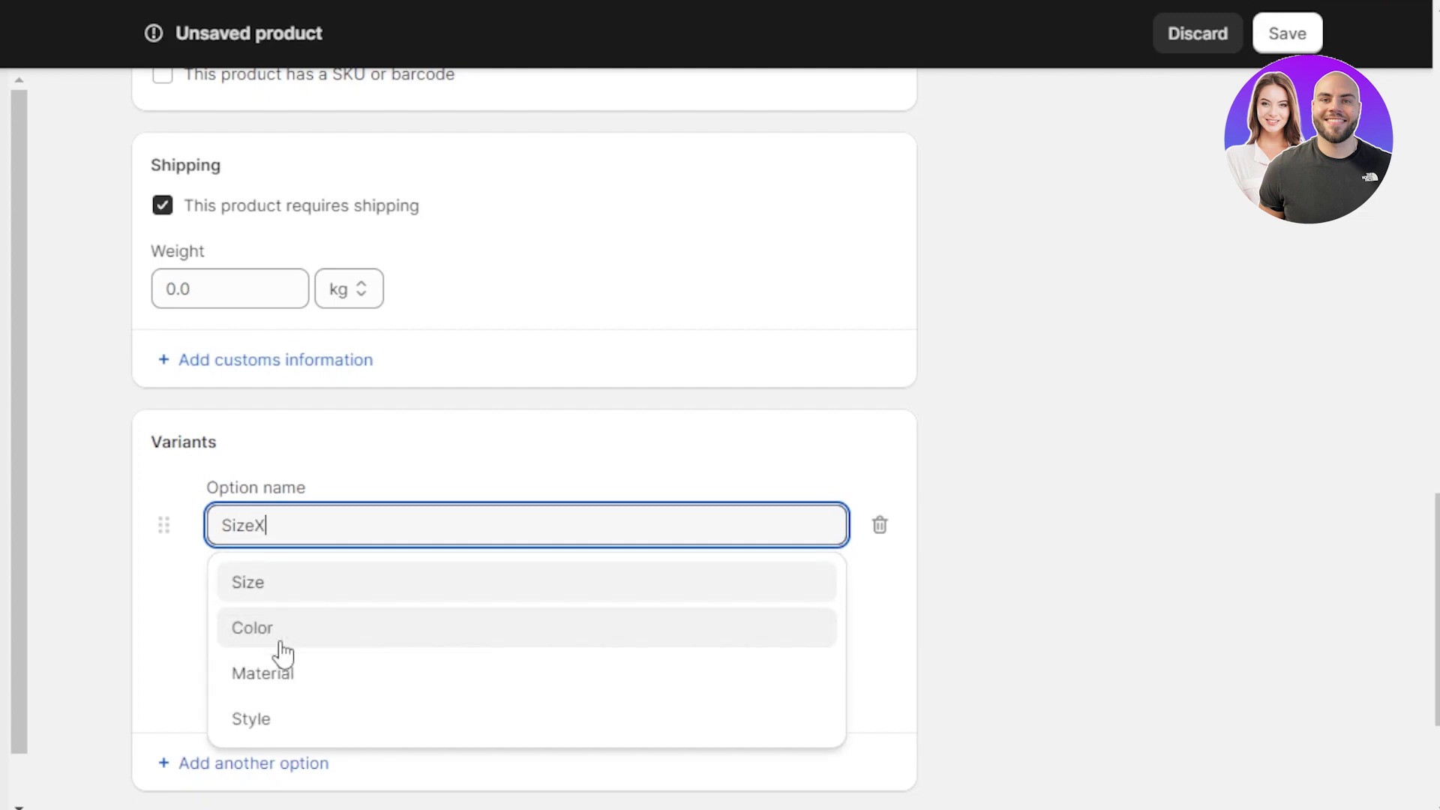
key("BackSpace")
- Enter the first Size values XS, S and M
left_click(295, 630)
type("X")
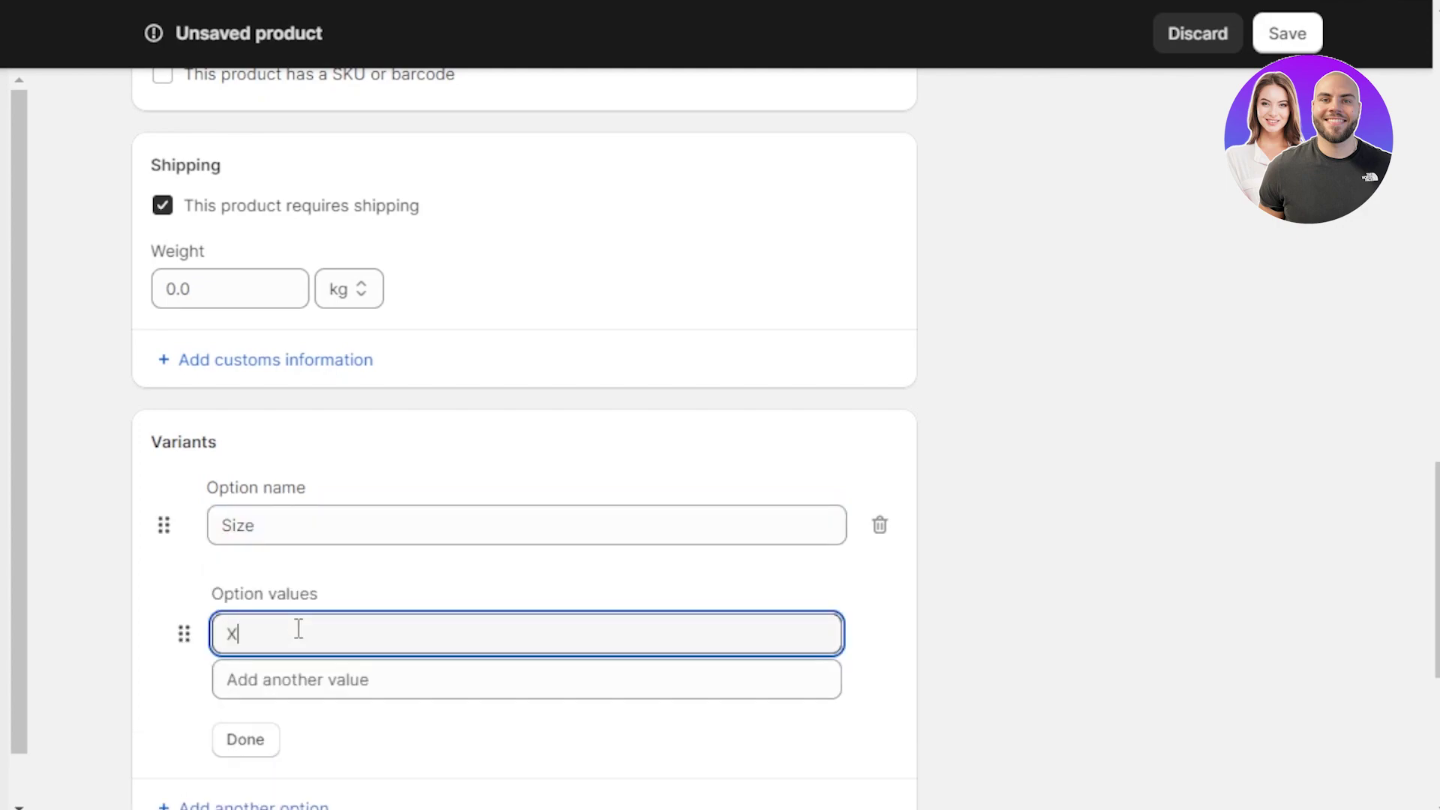
type("S")
left_click(283, 679)
type("SM")
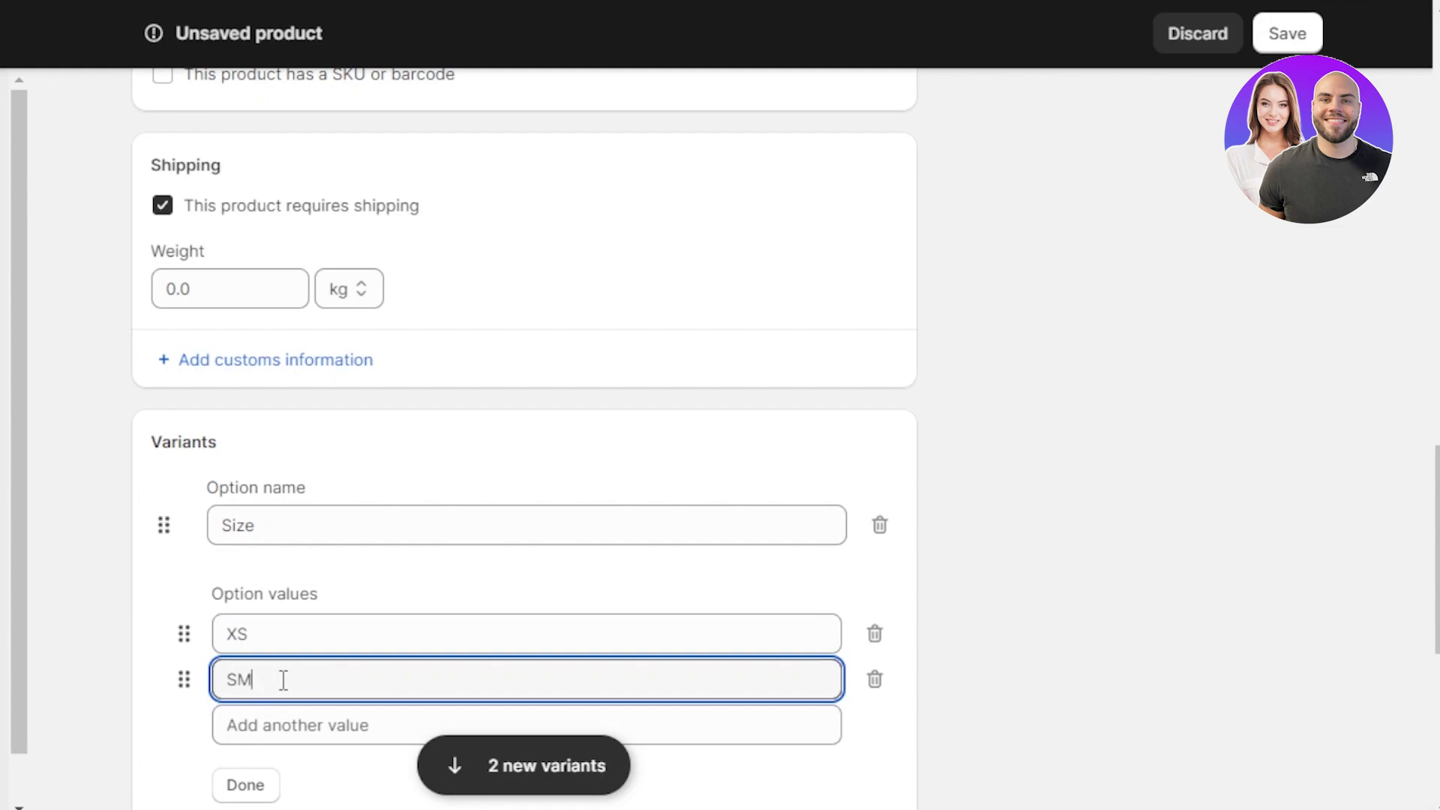
key("BackSpace")
left_click(275, 723)
type("M")
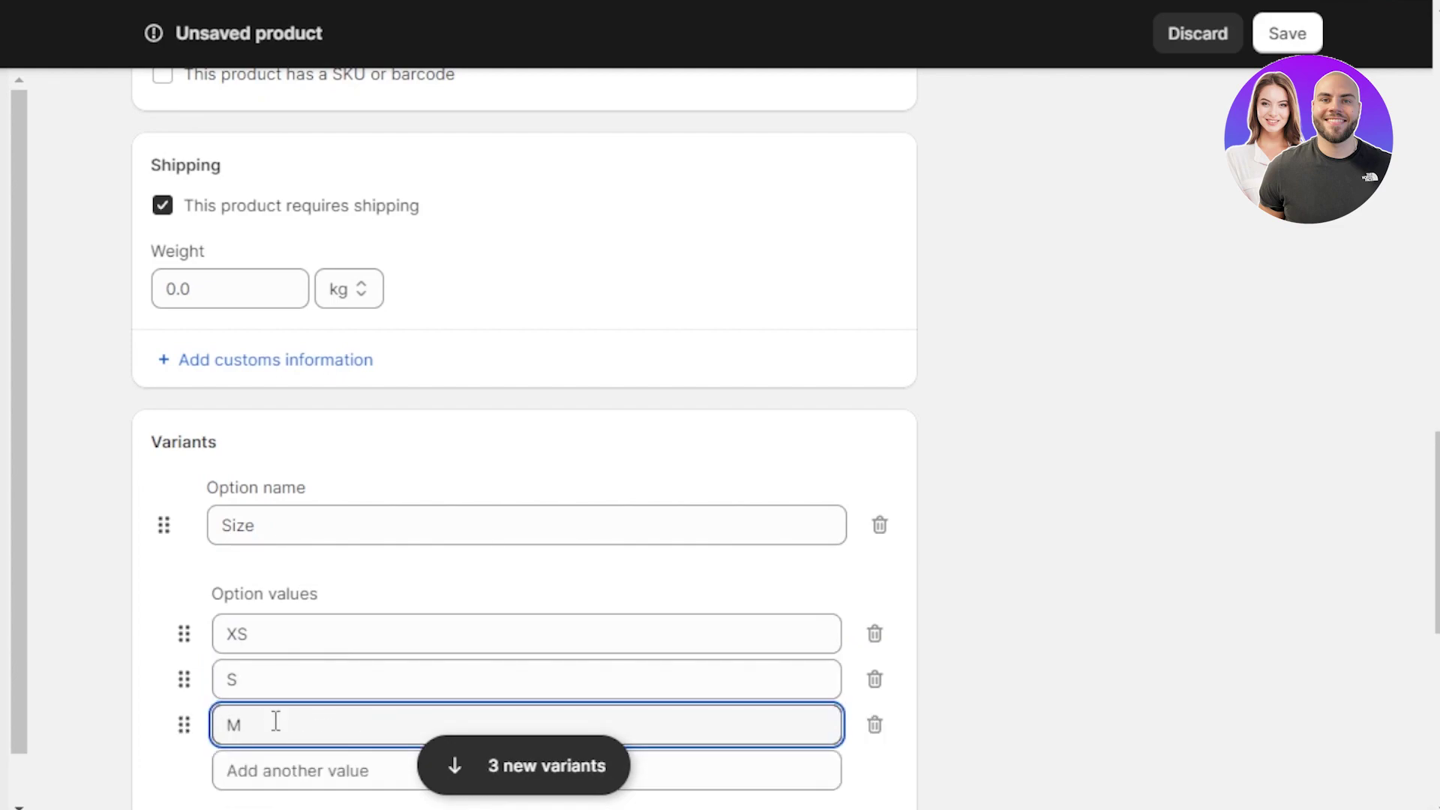
- Add the remaining Size values L, X;L and XXL
key("Tab")
type("L")
key("Tab")
type("X;L")
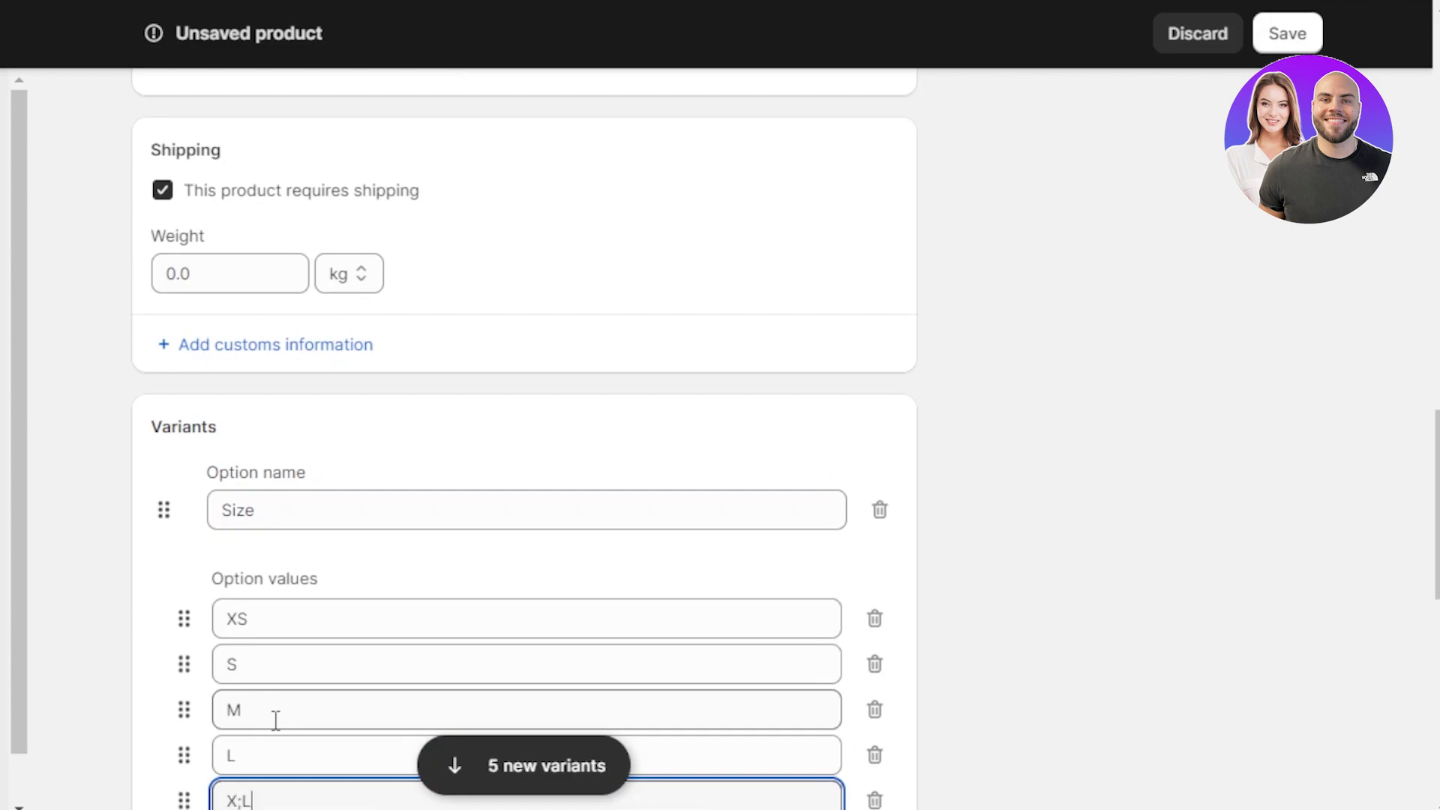
scroll(276, 720, "down", 5)
left_click(331, 417)
type("XX")
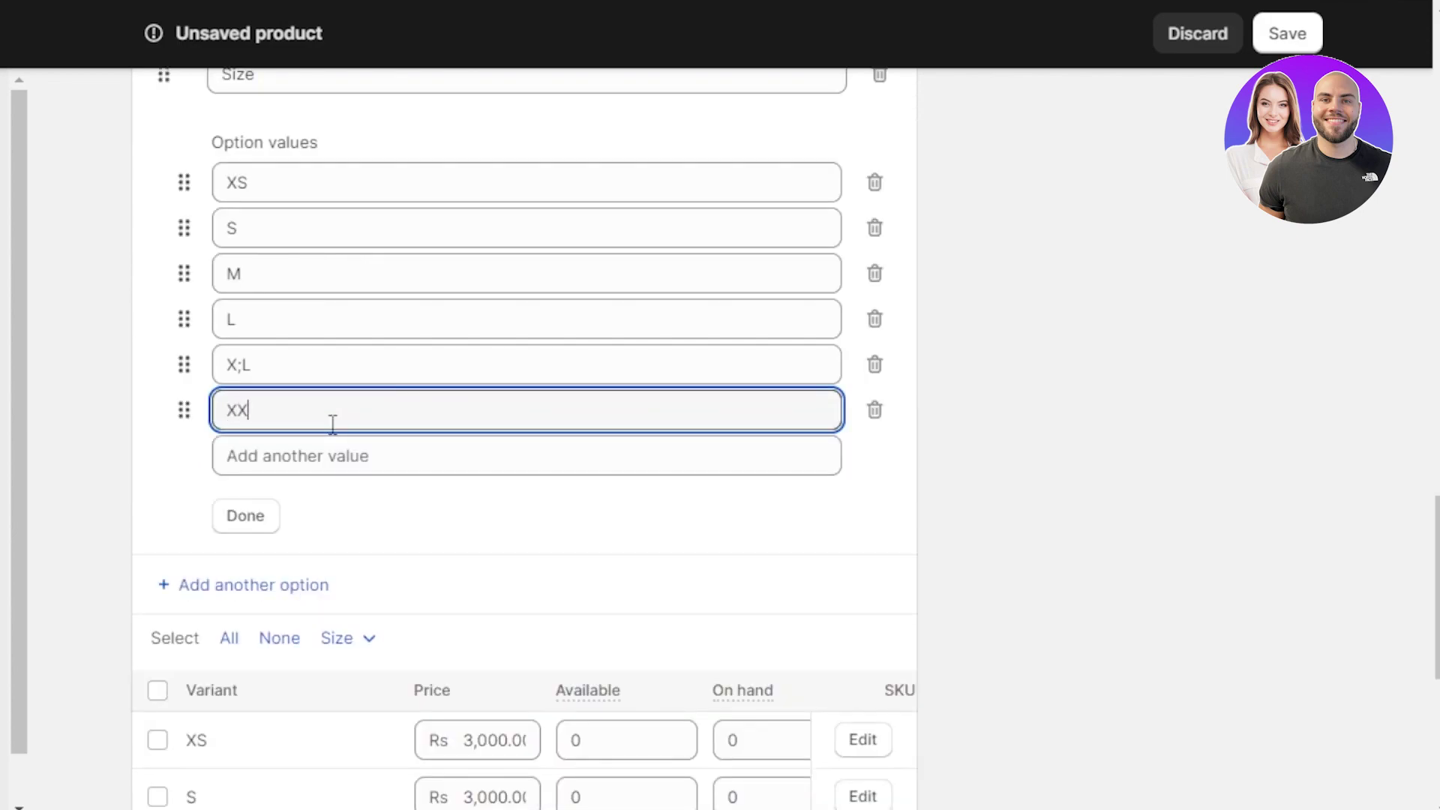
type("L")
left_click(980, 420)
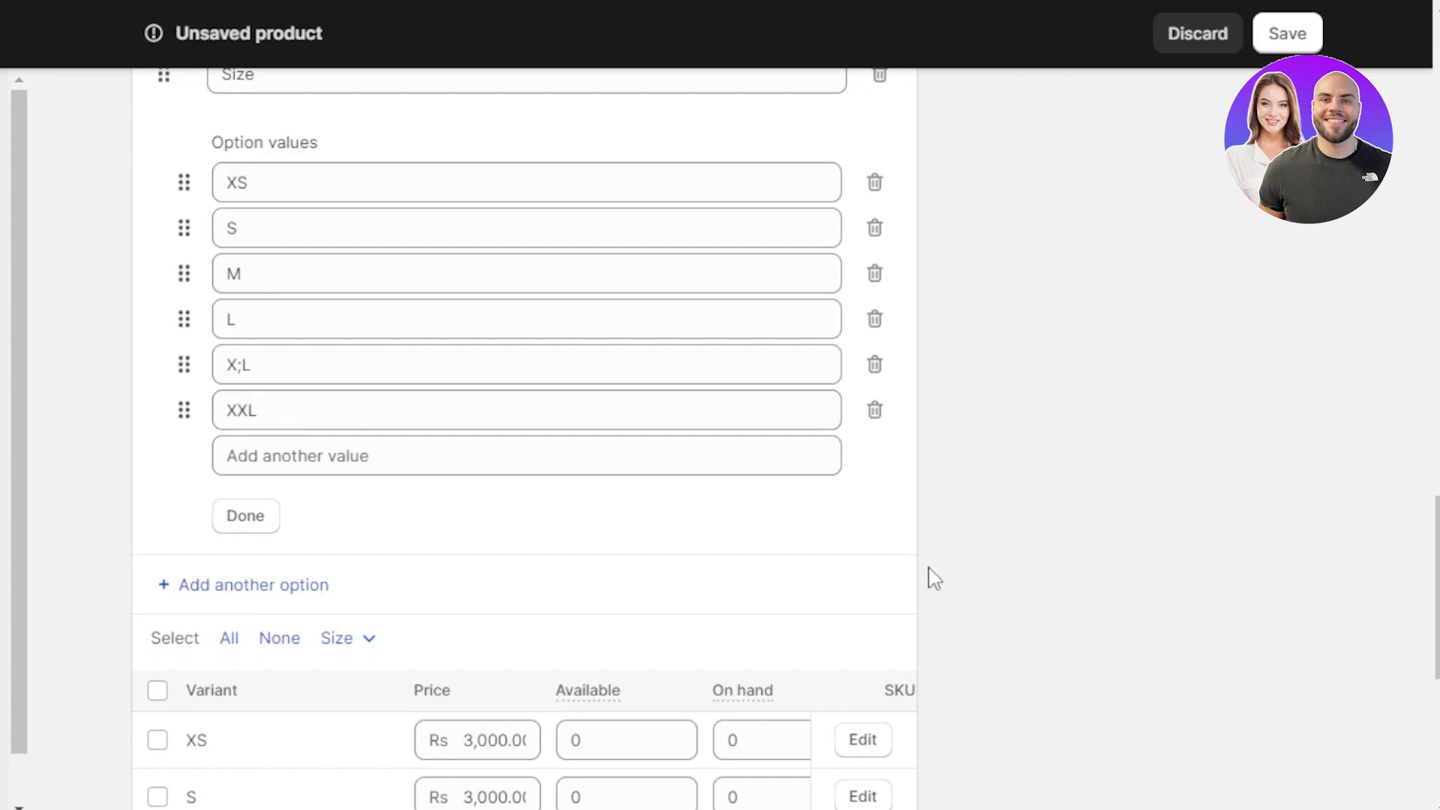
- Close the Size editor and check the XS and XXL variant prices of Rs 3,000.00
left_click(245, 516)
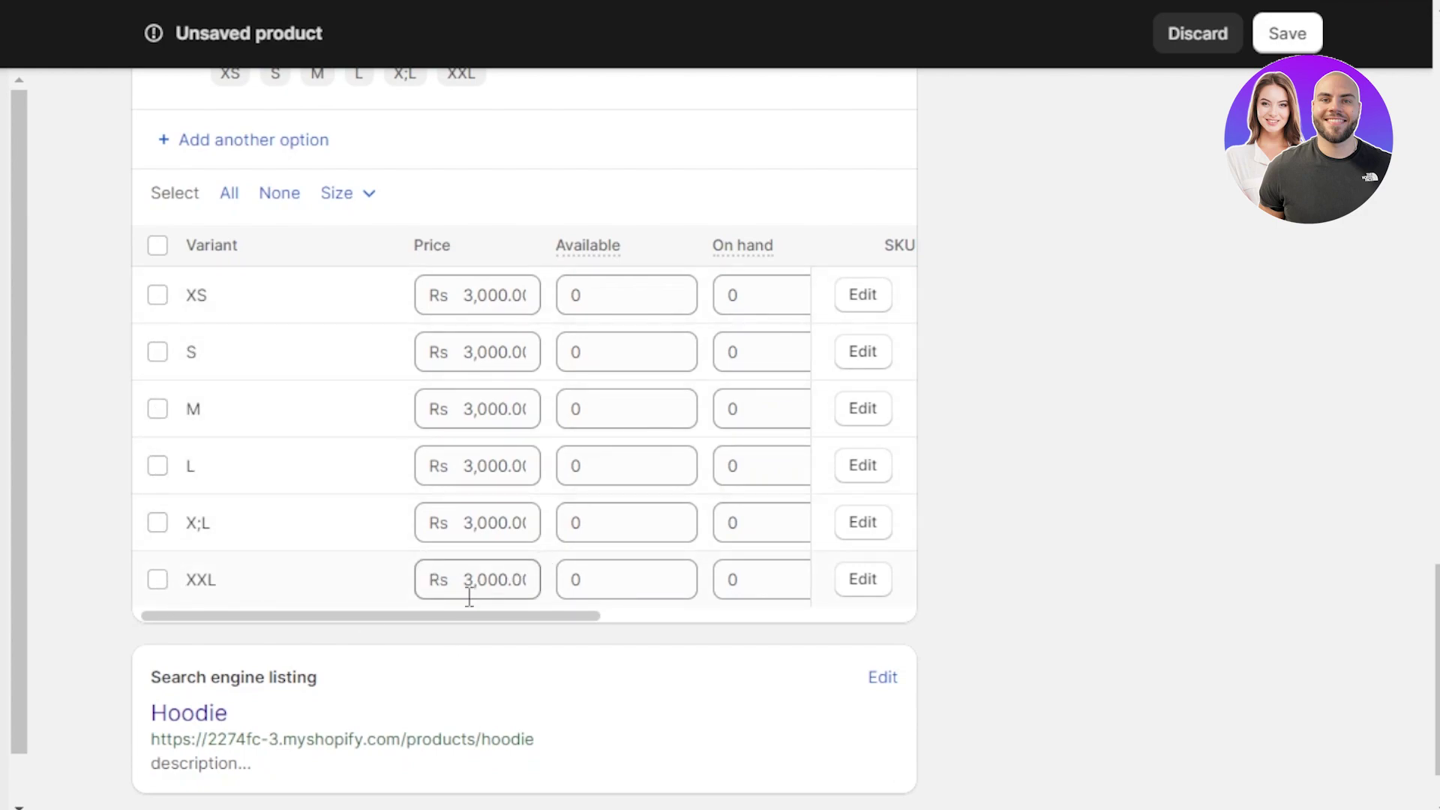
left_click_drag(466, 616, 381, 636)
left_click(591, 295)
left_click(464, 293)
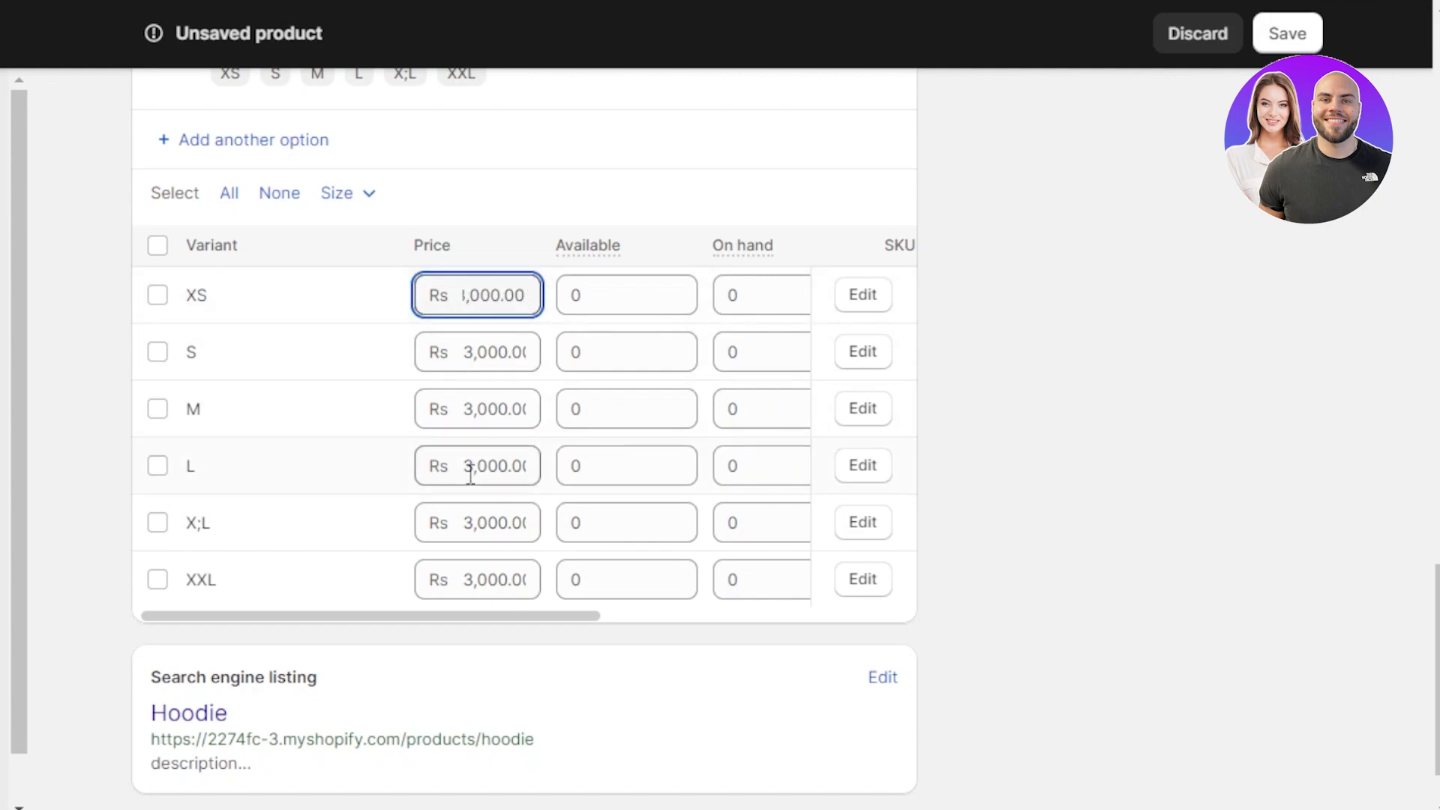
left_click(505, 591)
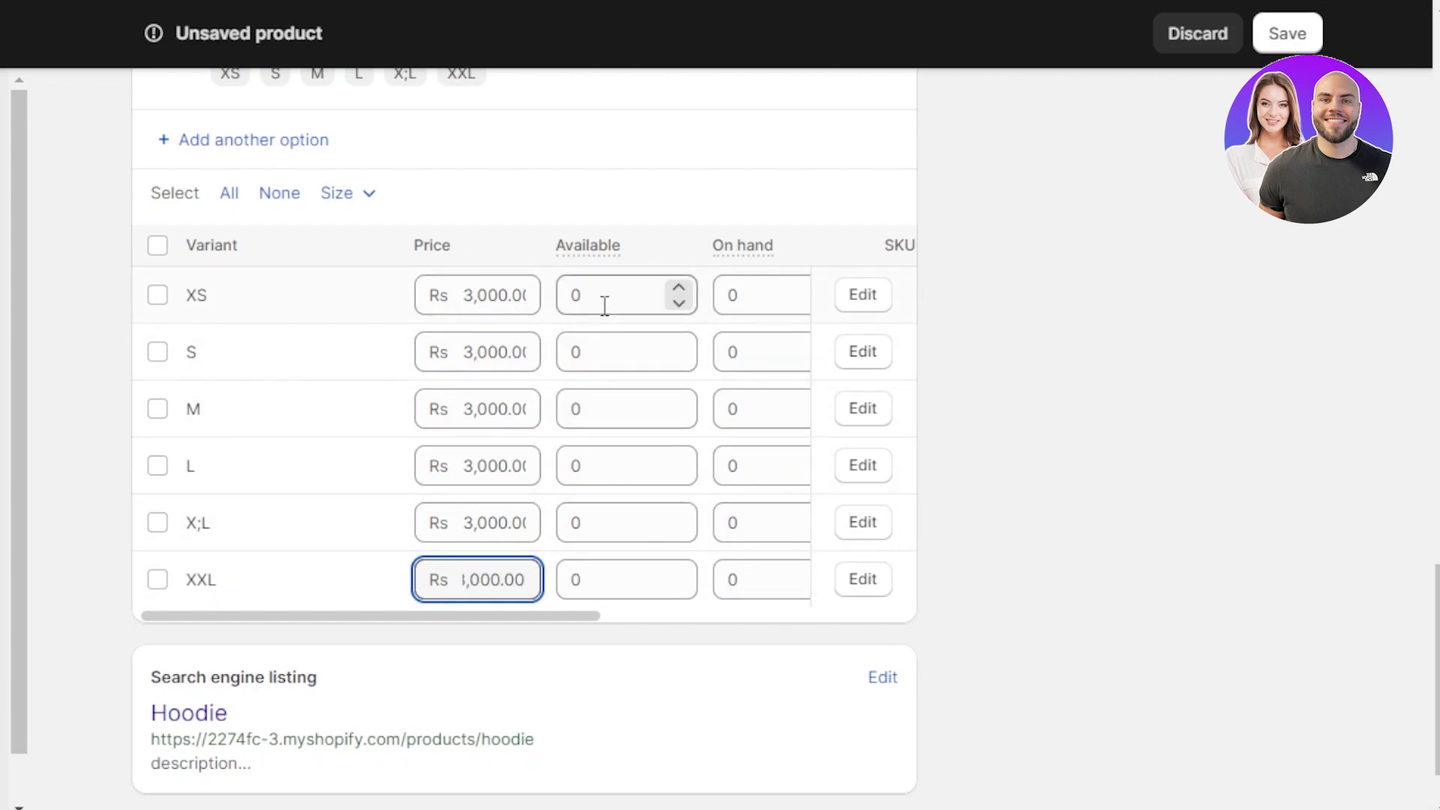
- Set the available quantity of the XS, S and M variants to 10 each
left_click(679, 289)
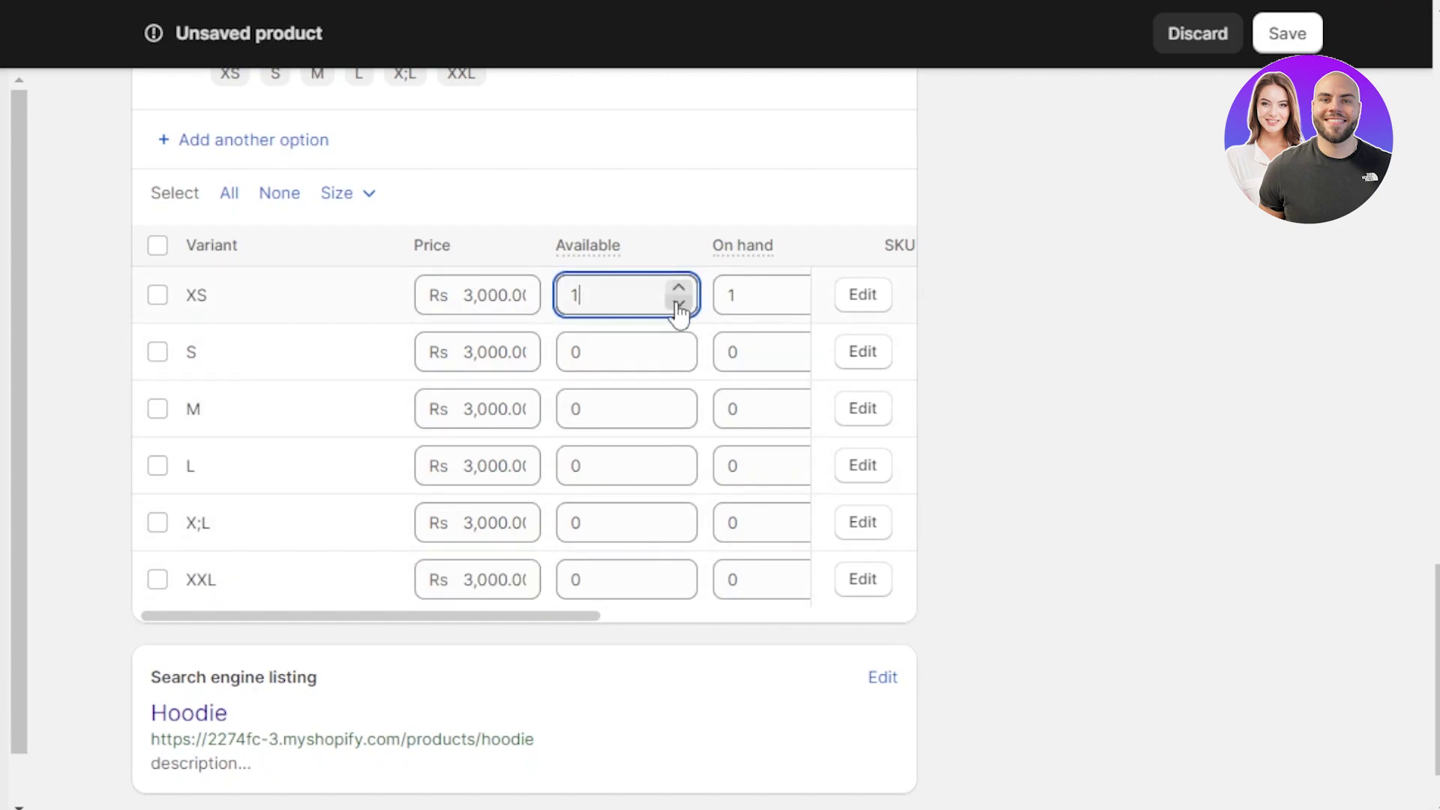
left_click(678, 303)
left_click(679, 304)
left_click(679, 303)
left_click(679, 289)
left_click(679, 290)
left_click(680, 290)
left_click(679, 289)
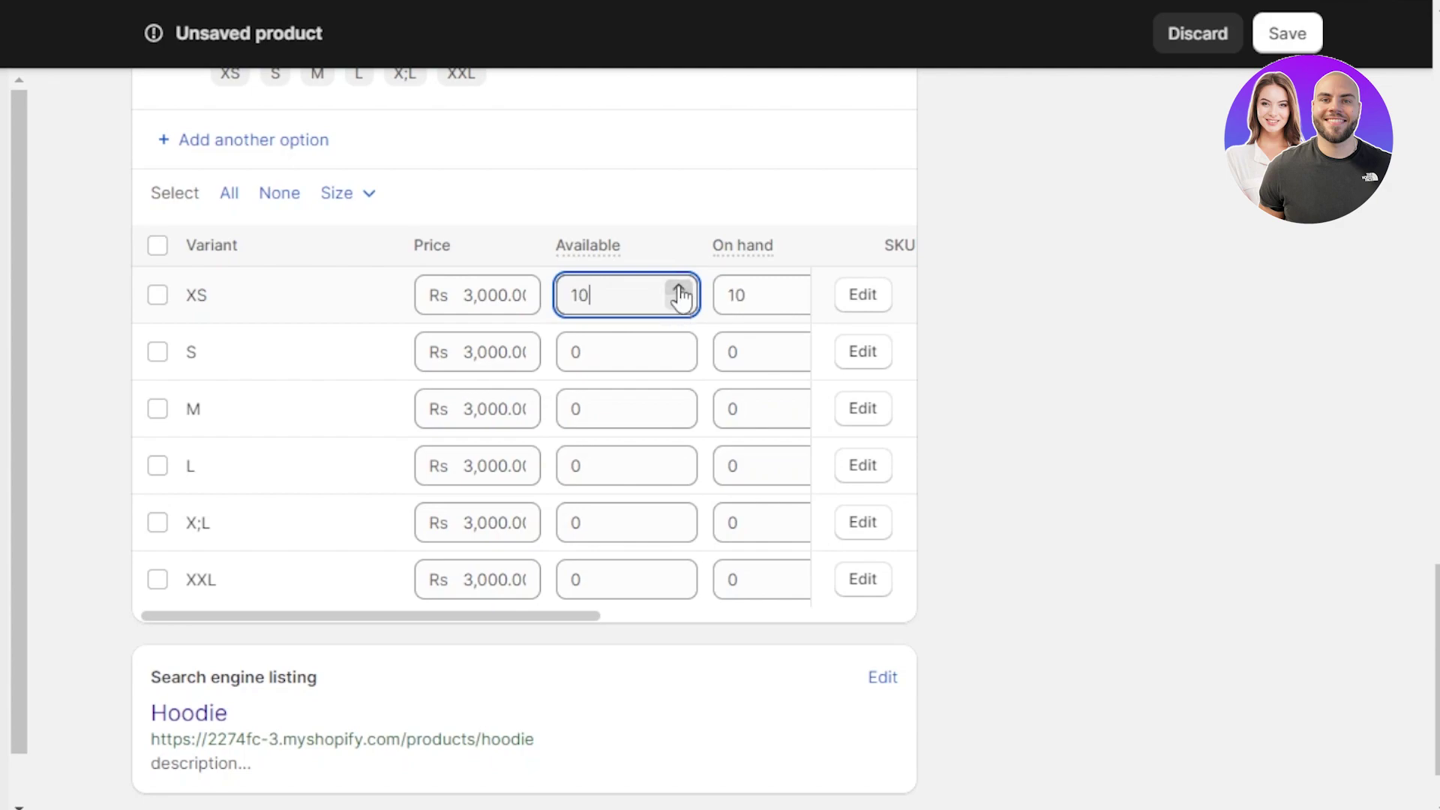
left_click(679, 347)
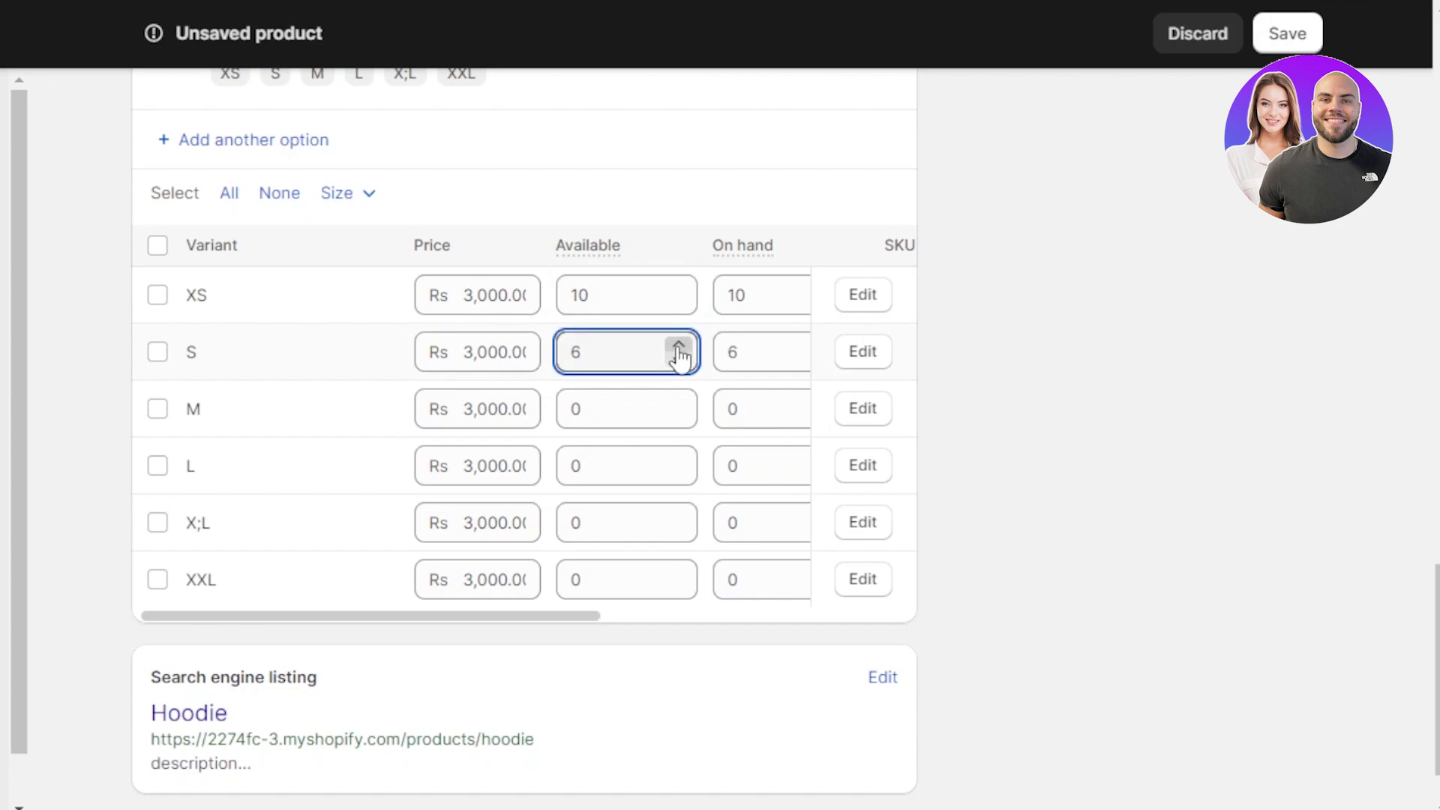
left_click(680, 348)
left_click(679, 361)
left_click(683, 406)
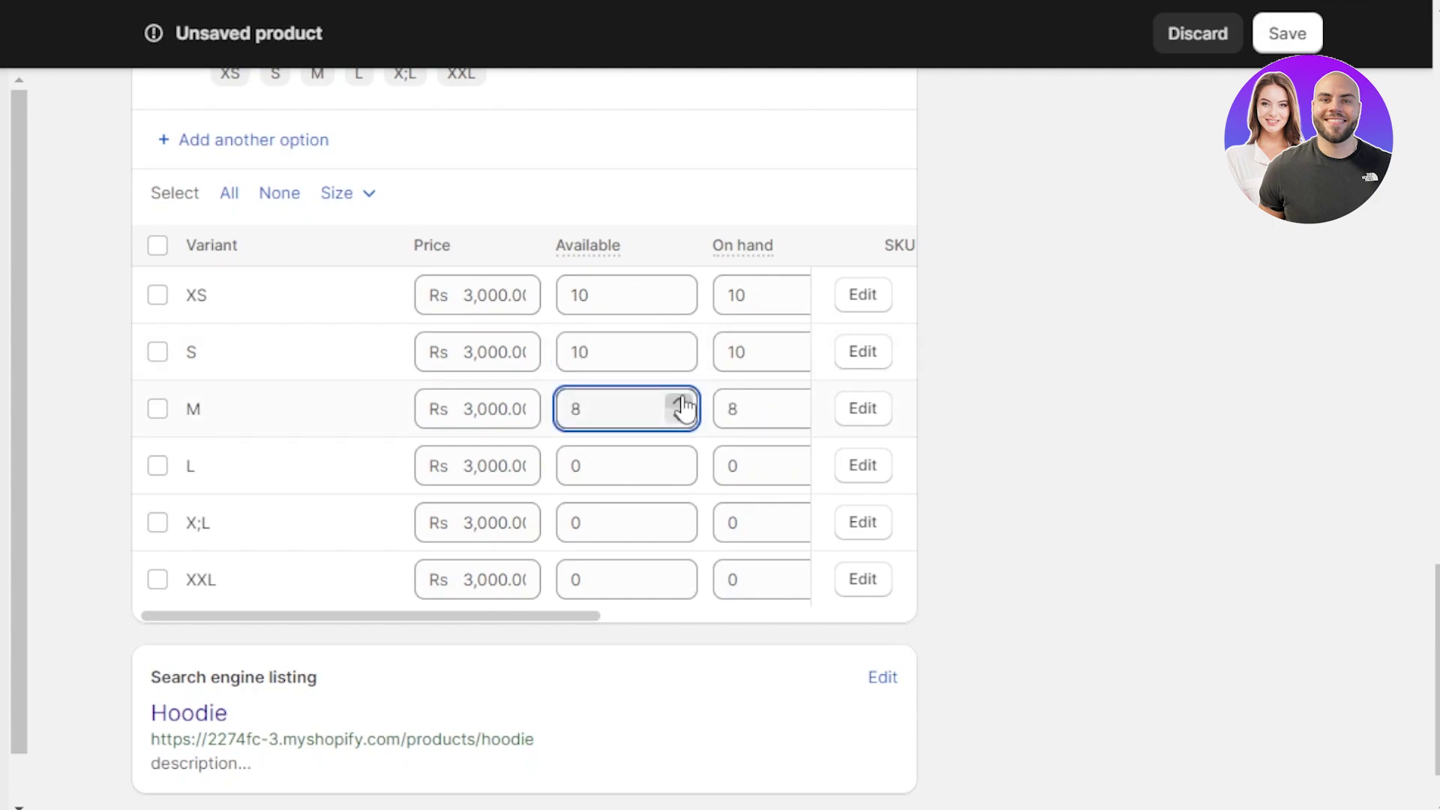
left_click(682, 404)
left_click(680, 426)
left_click_drag(586, 617, 871, 618)
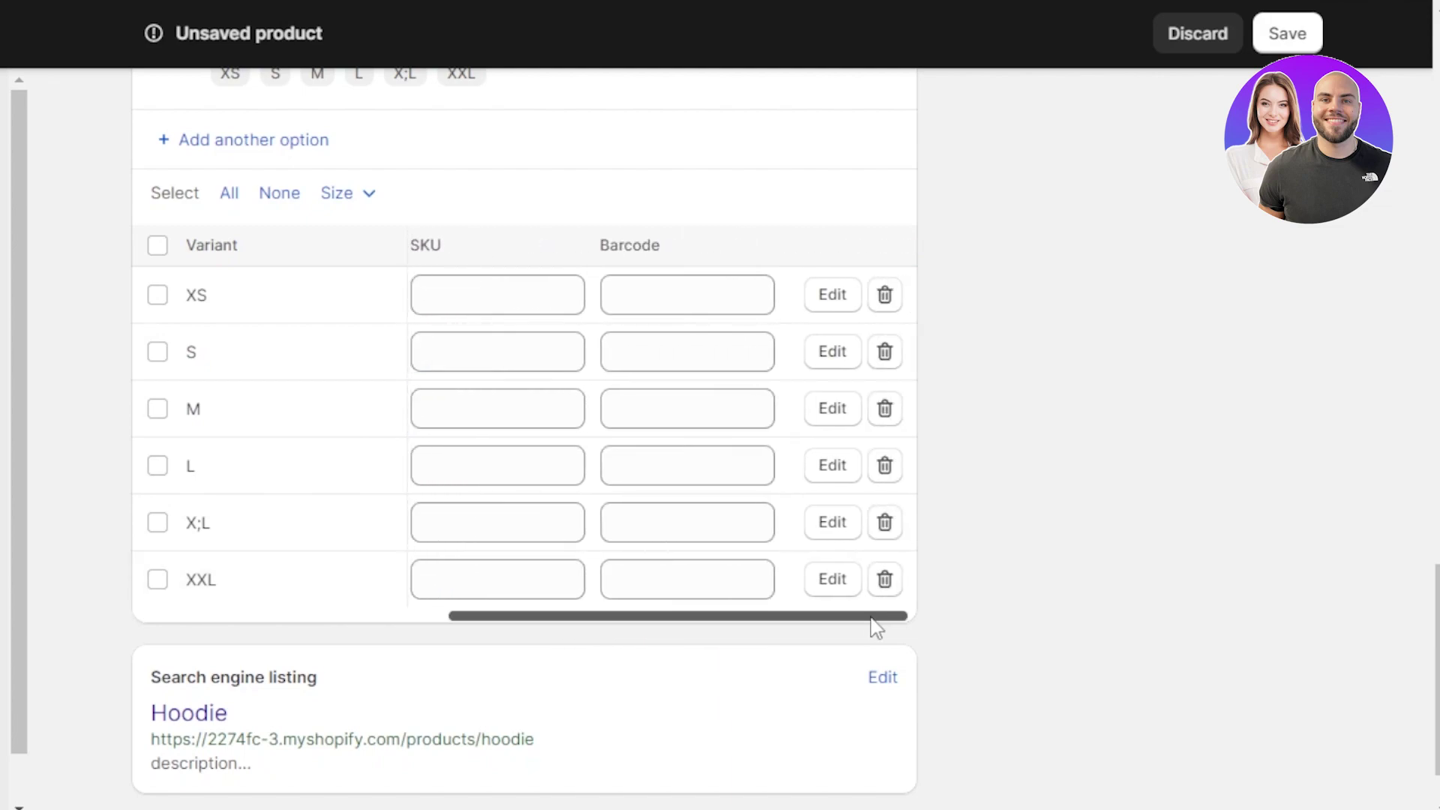
left_click(835, 299)
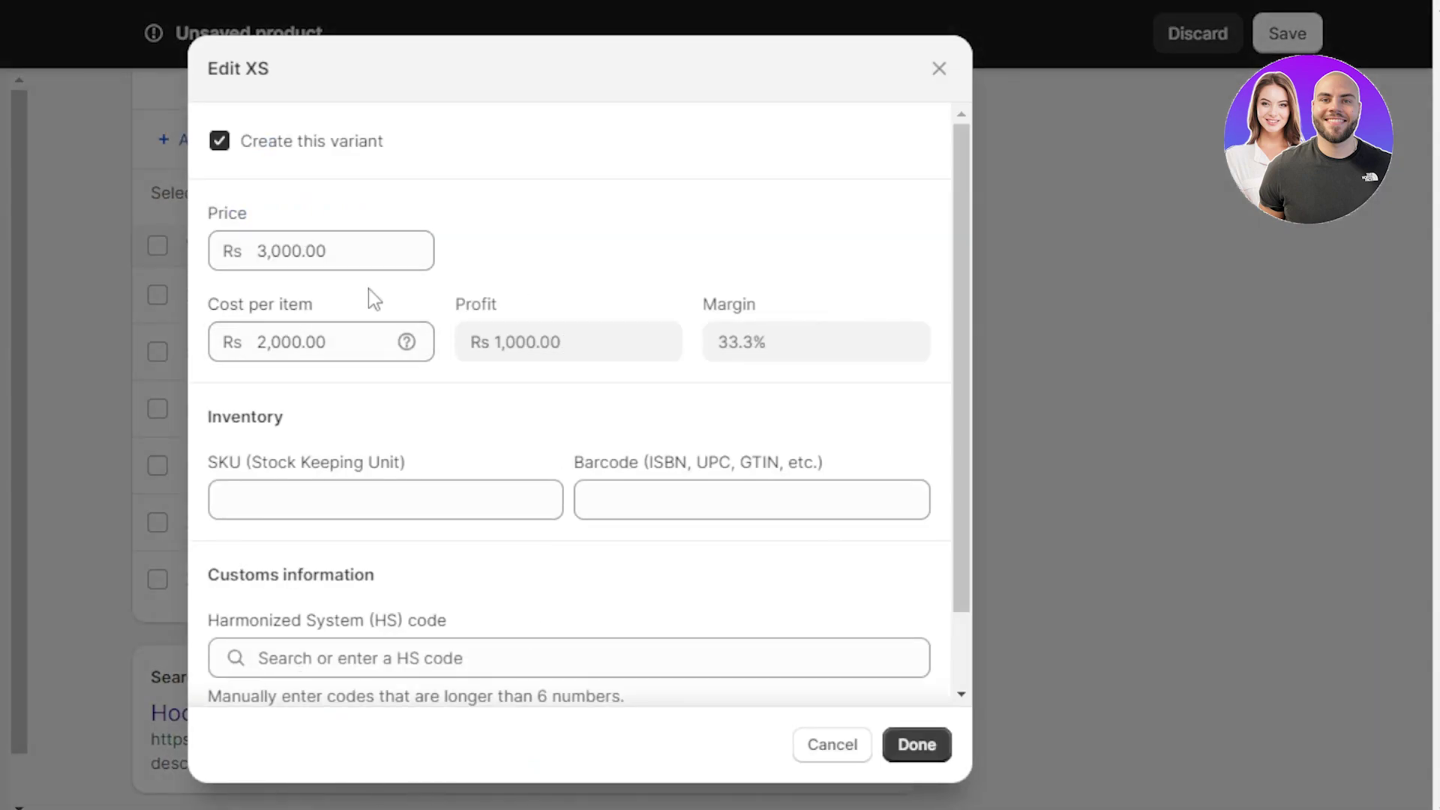
scroll(958, 375, "down", 2)
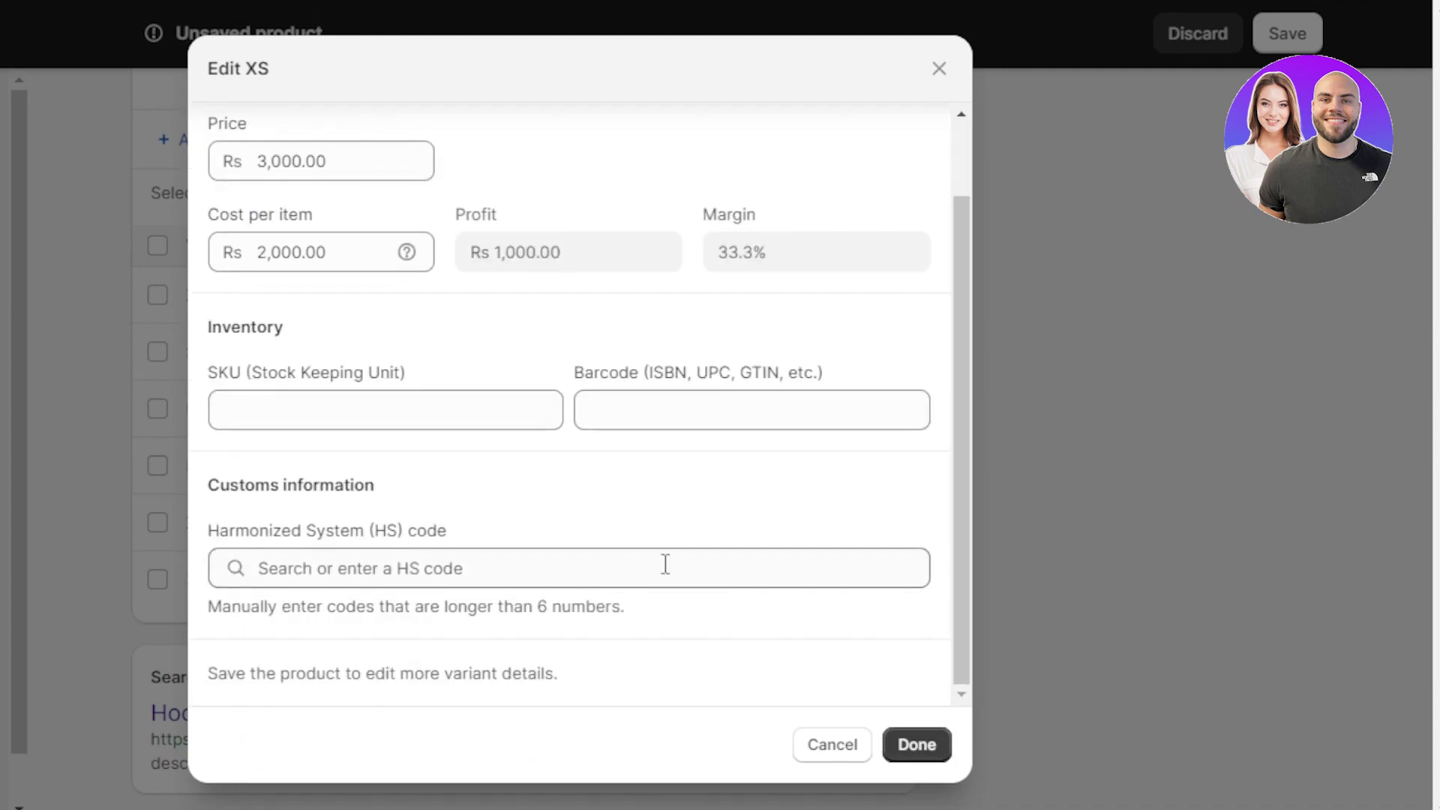
scroll(969, 540, "up", 2)
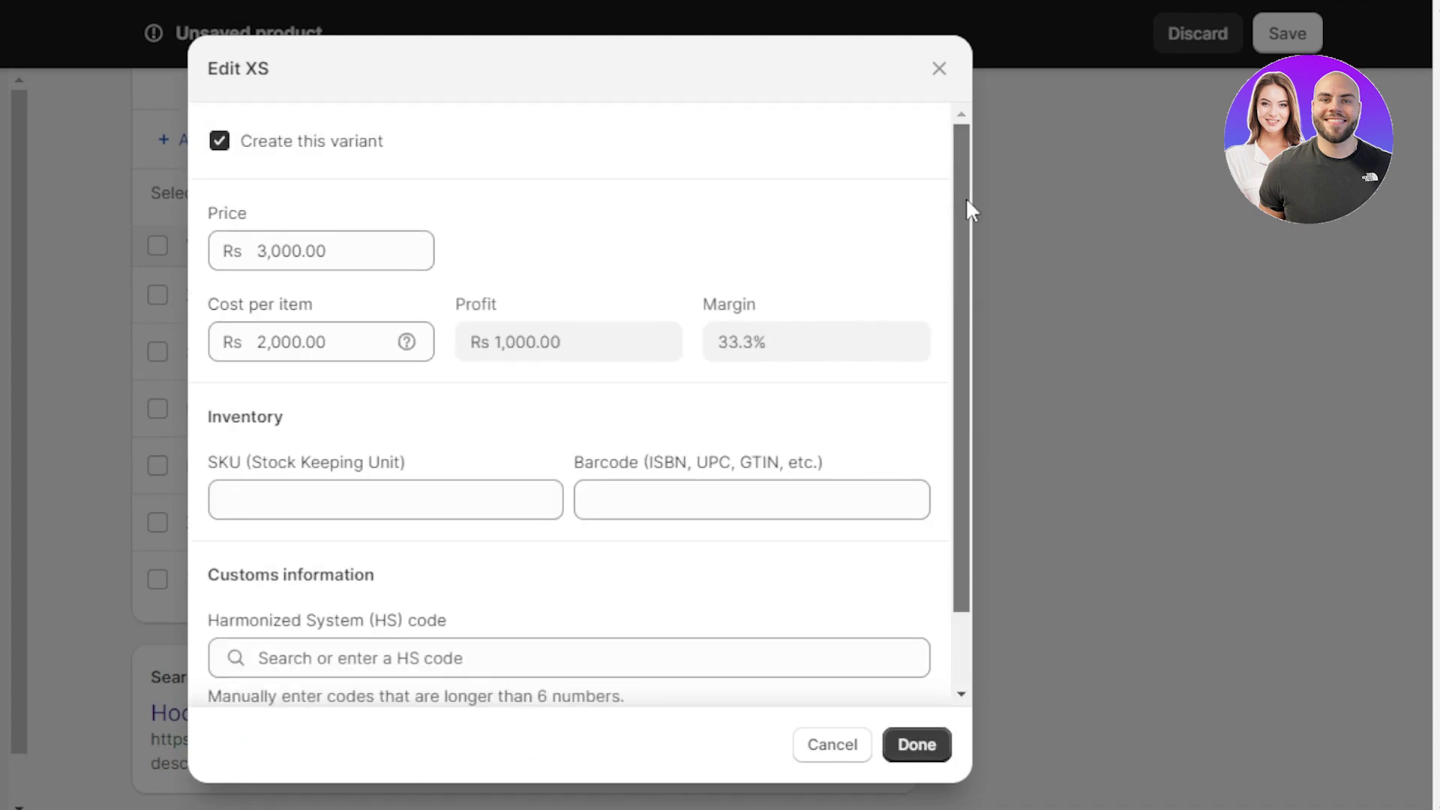
left_click(939, 69)
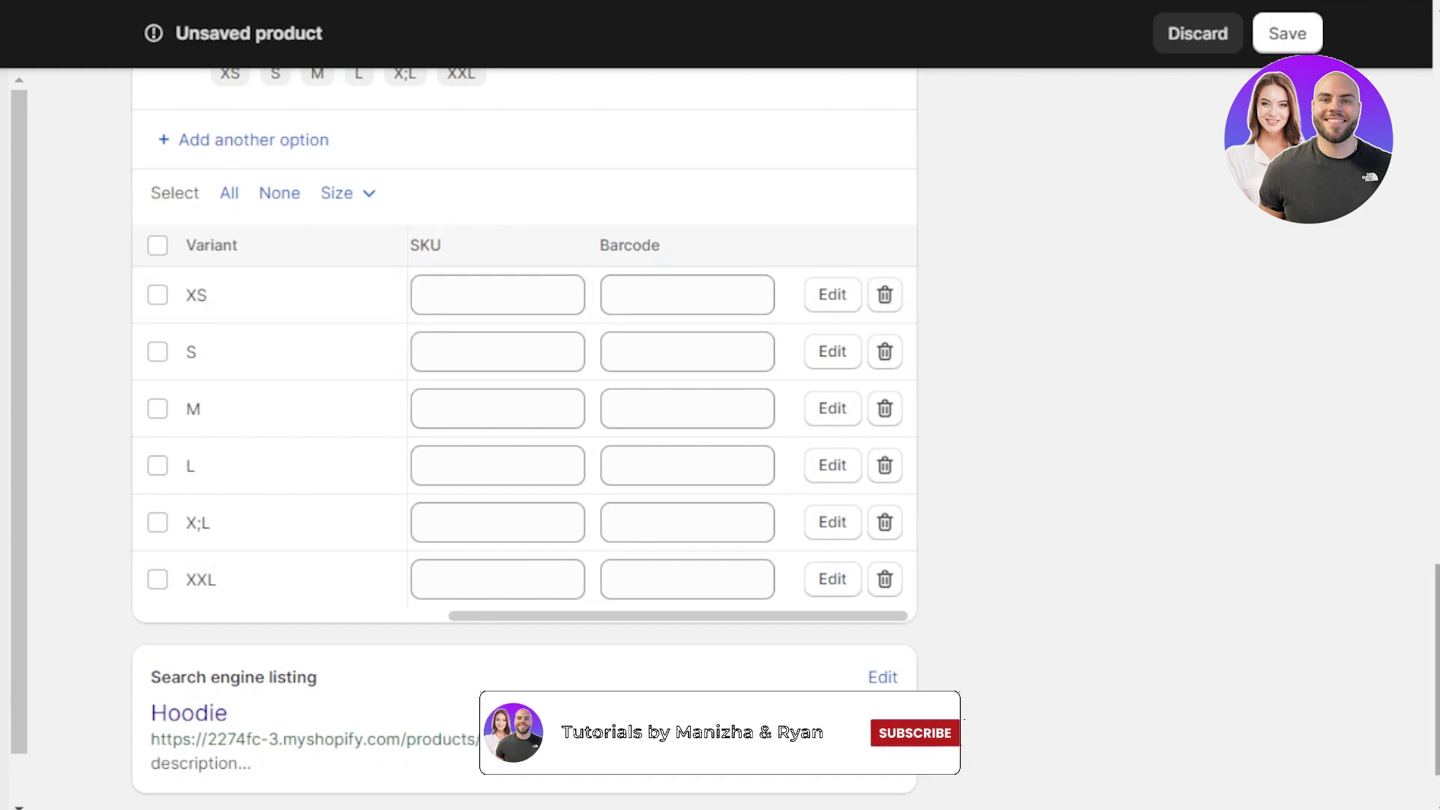
scroll(719, 735, "up", 3)
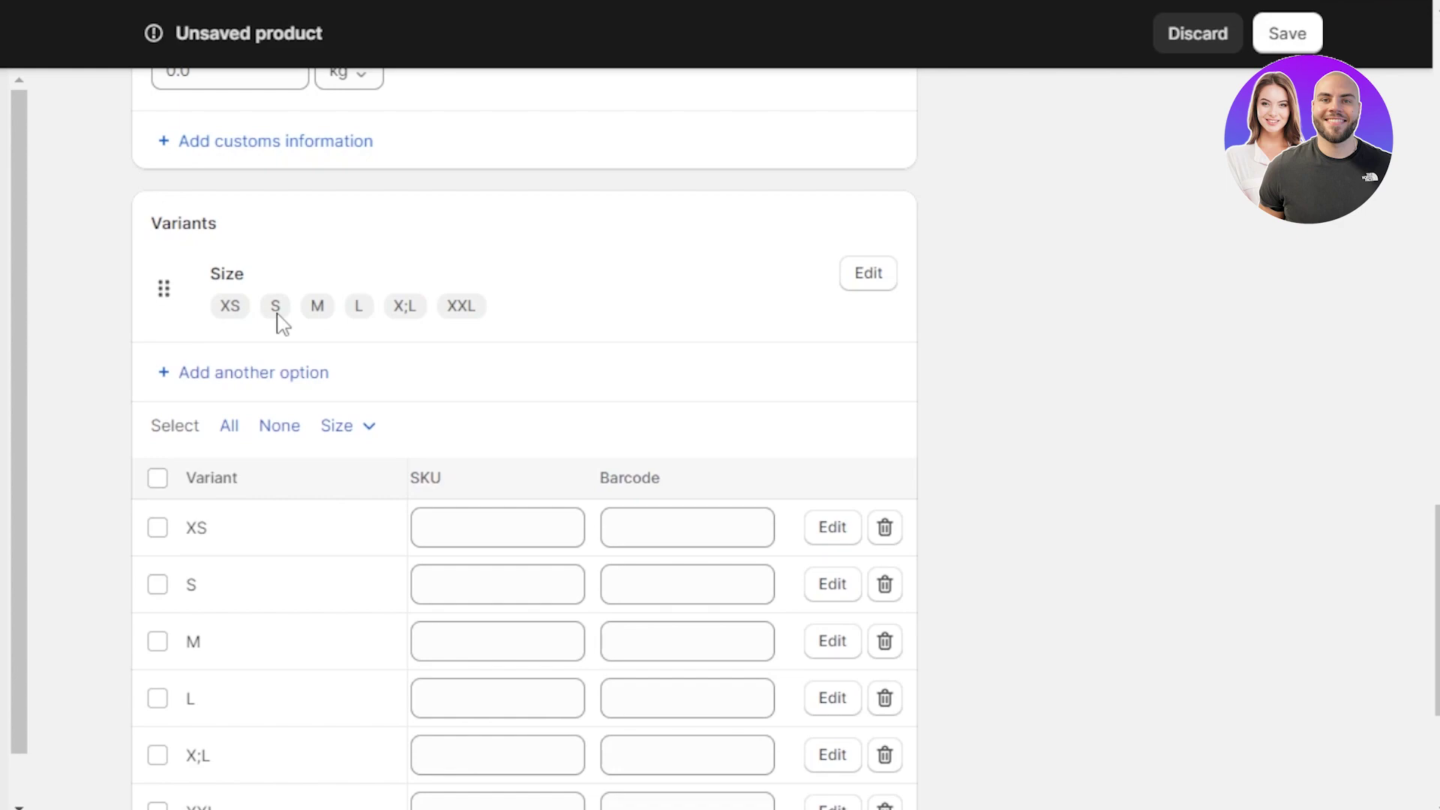
- Add a second option named Color with values BLACK, BLUE and YELLOW
left_click(257, 373)
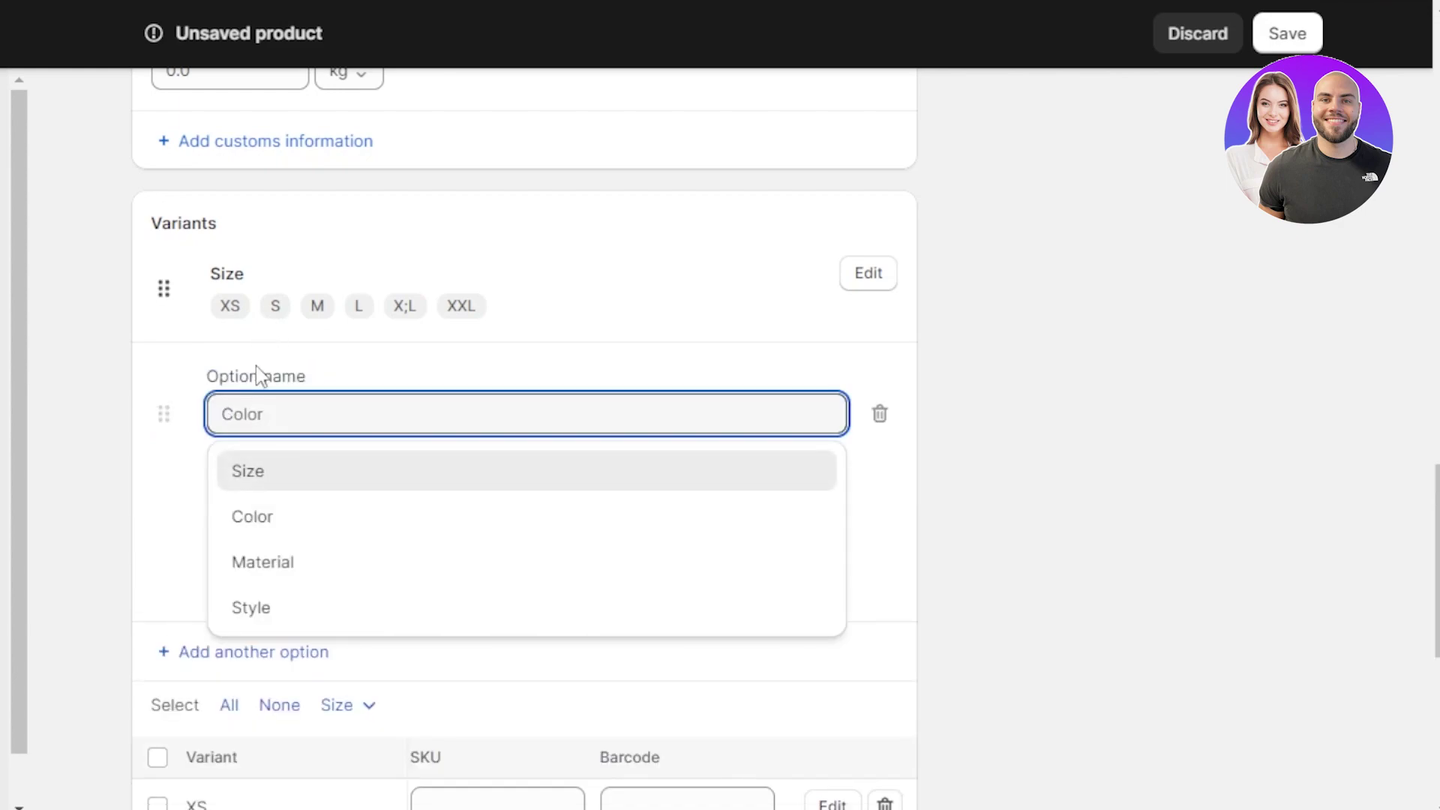
left_click(262, 517)
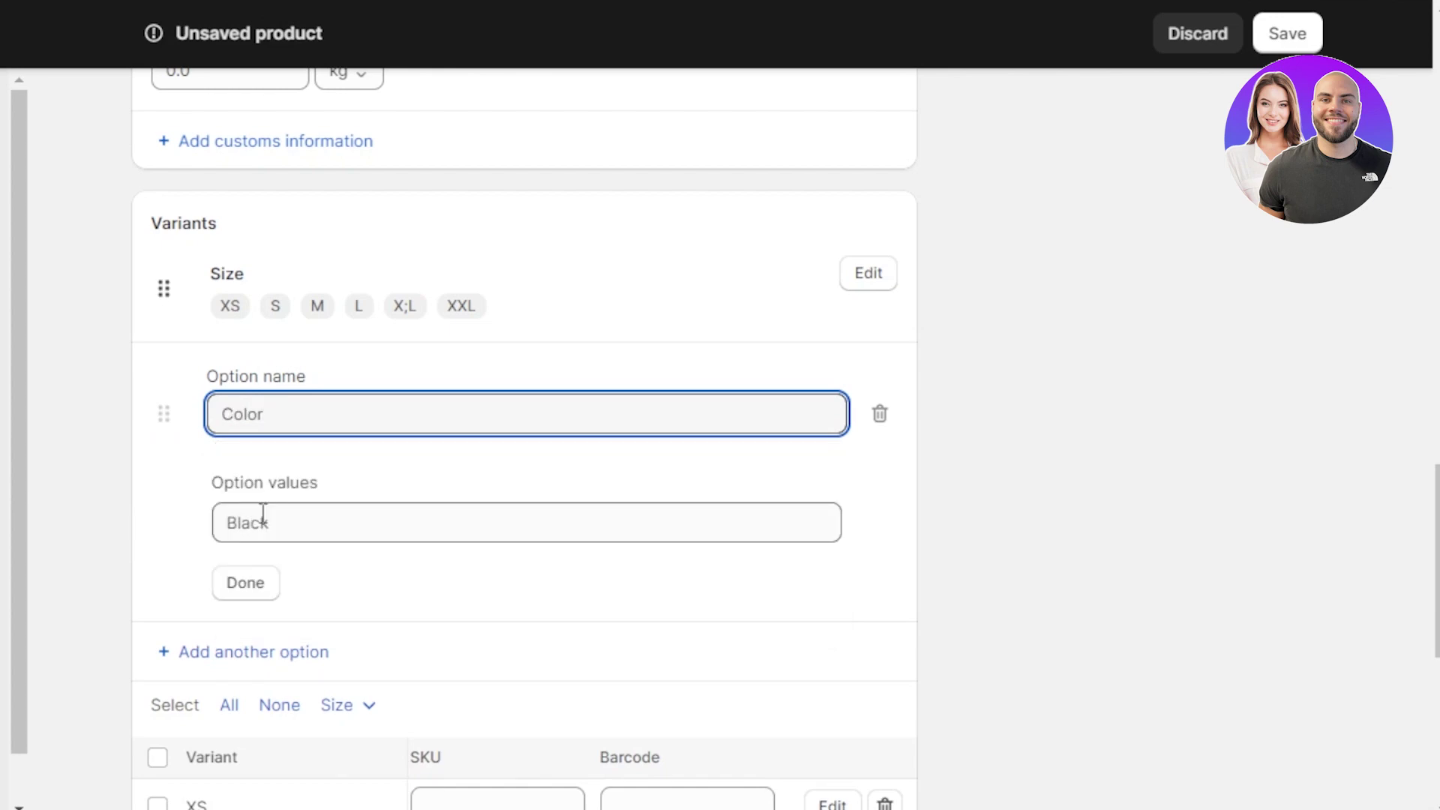
left_click(290, 523)
type("BlACK")
left_click(260, 577)
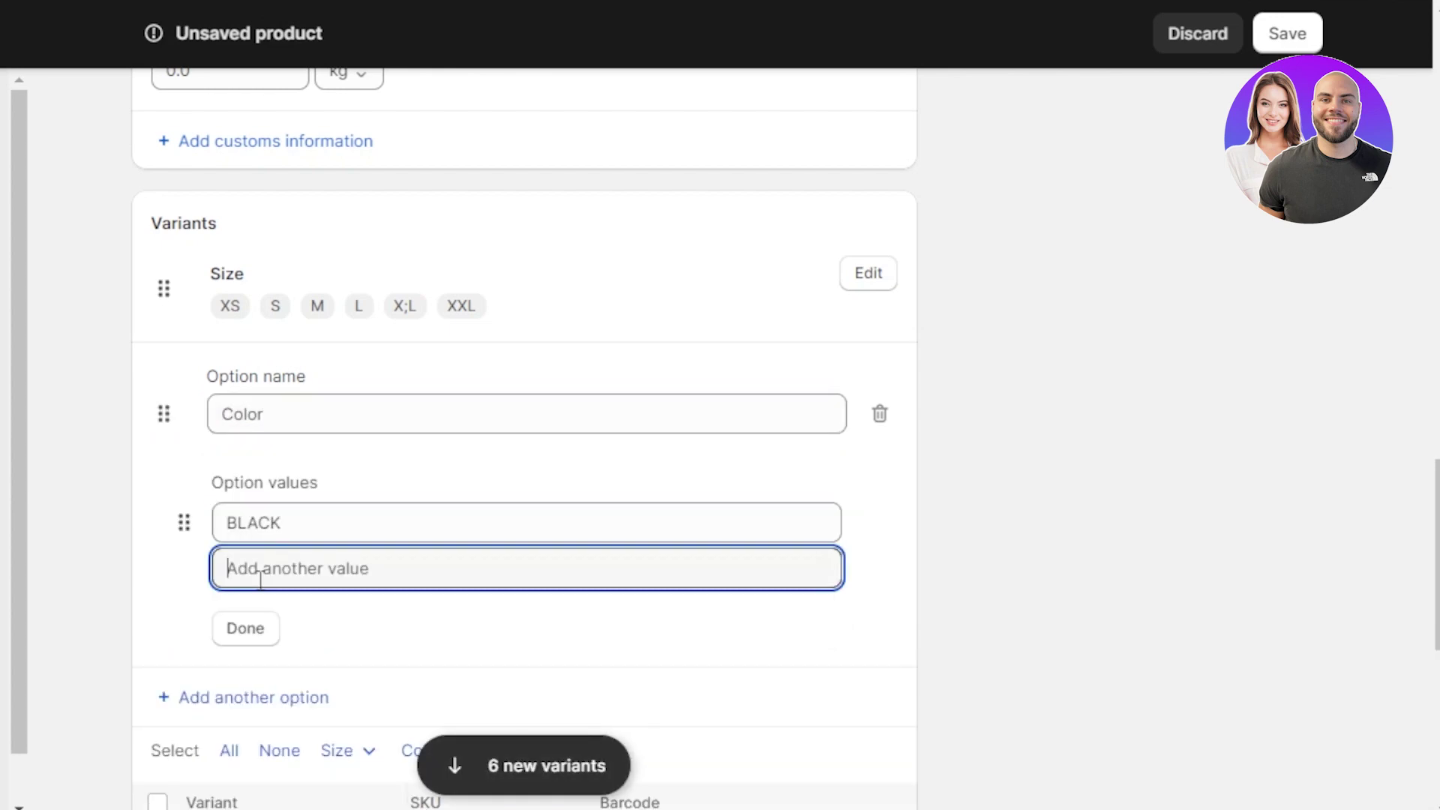
type("BLUE")
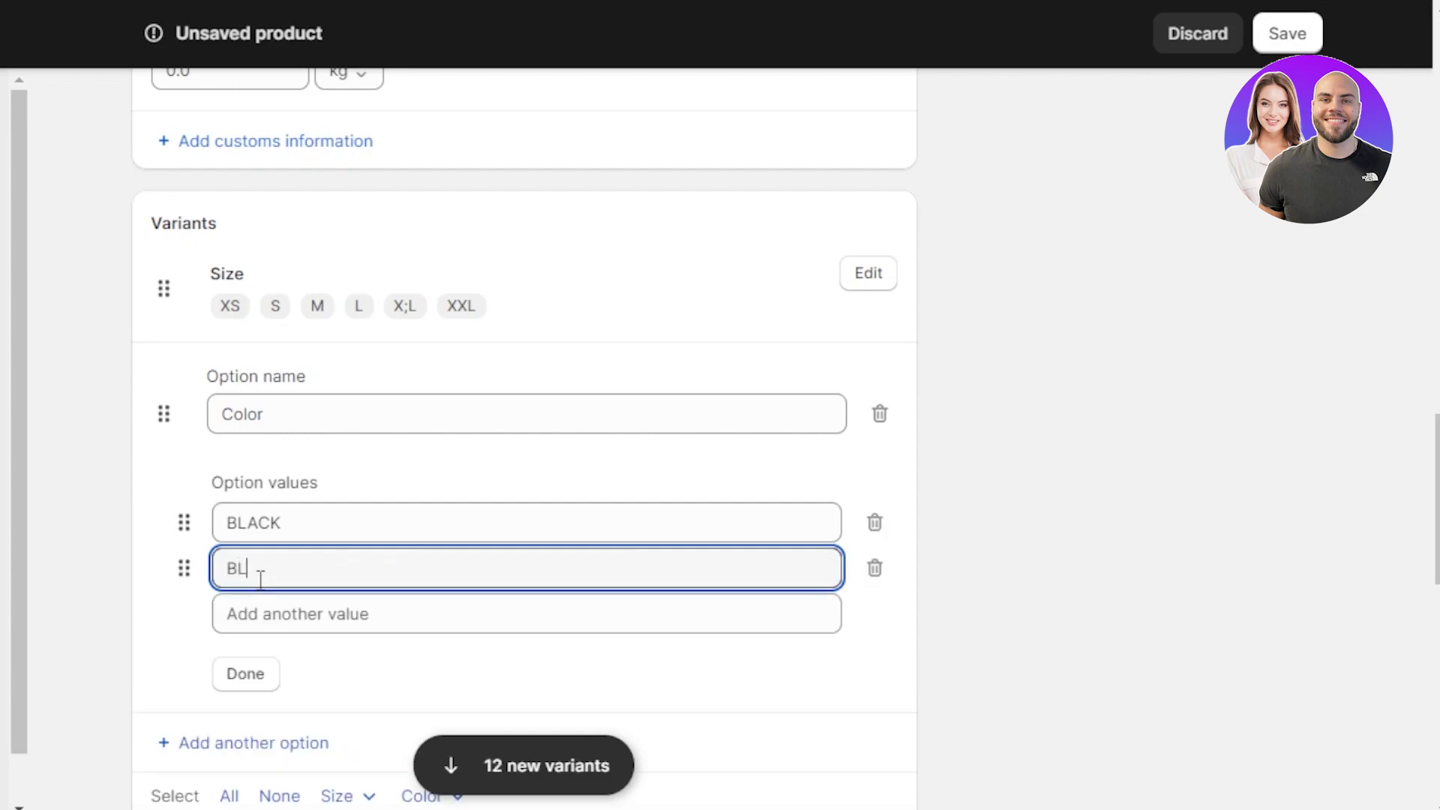
key("Return")
type("YELLOW")
left_click(242, 724)
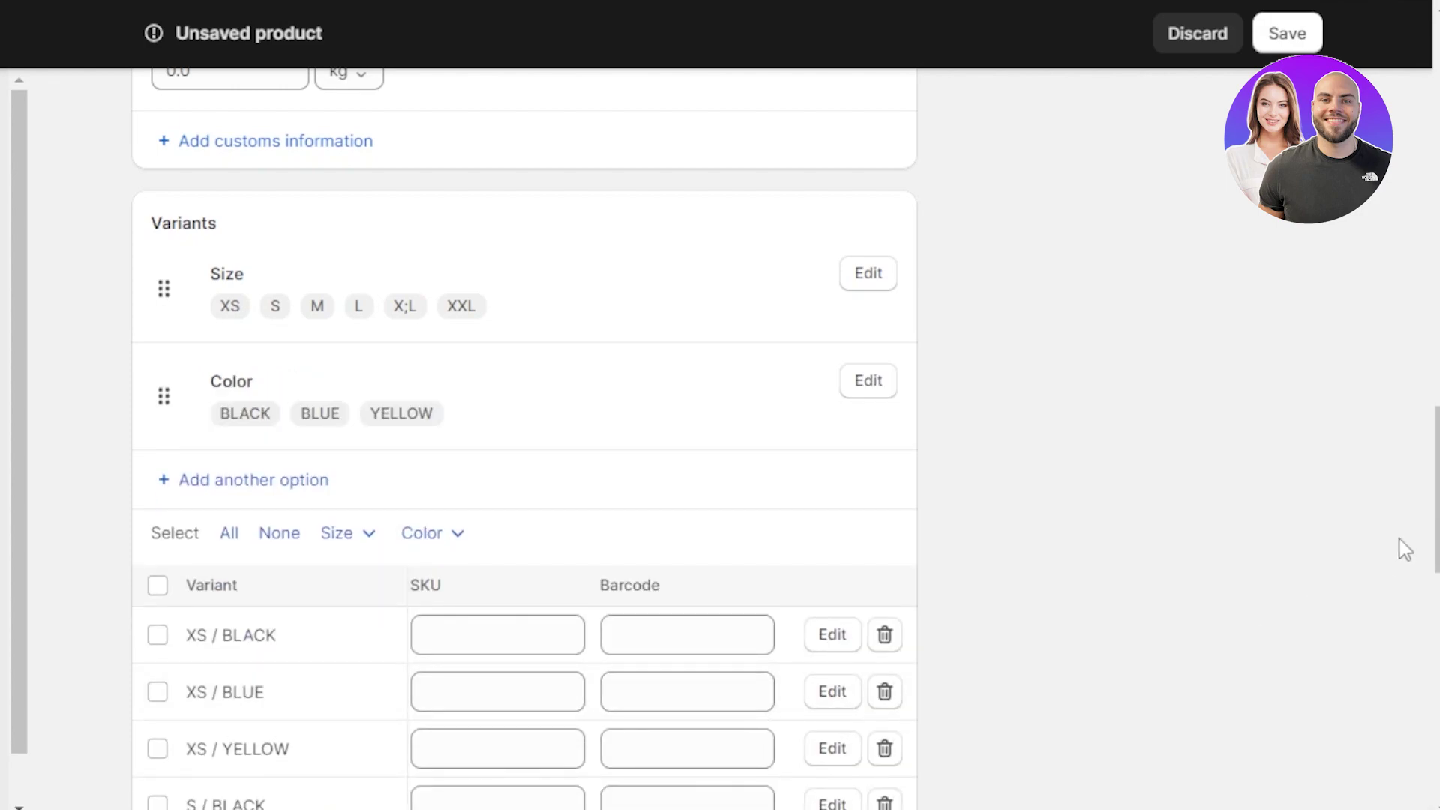
- Review the 18 size-and-colour variants, pricing and inventory, ending at the page top
scroll(758, 710, "down", 7)
scroll(525, 450, "down", 7)
scroll(525, 449, "up", 9)
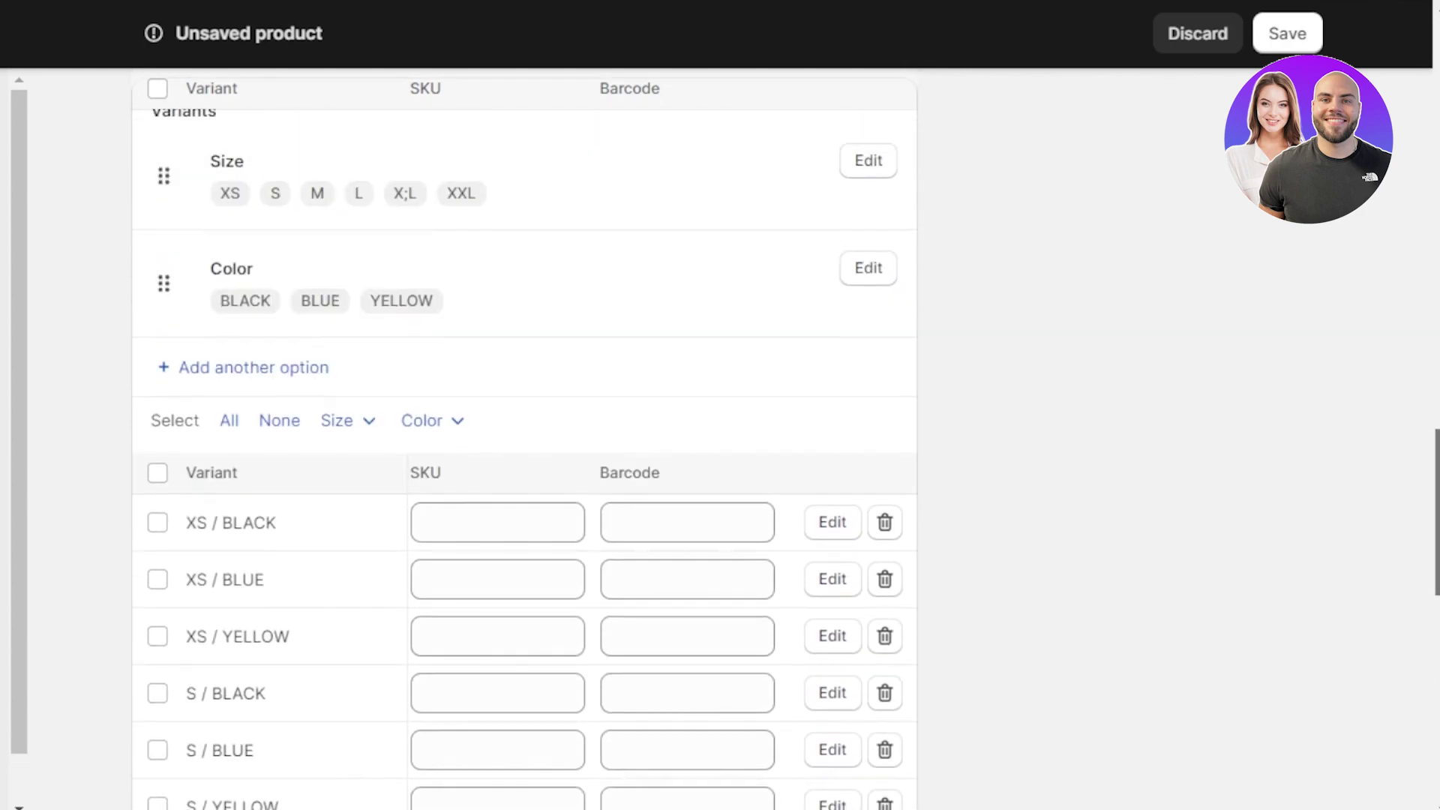
scroll(525, 450, "up", 5)
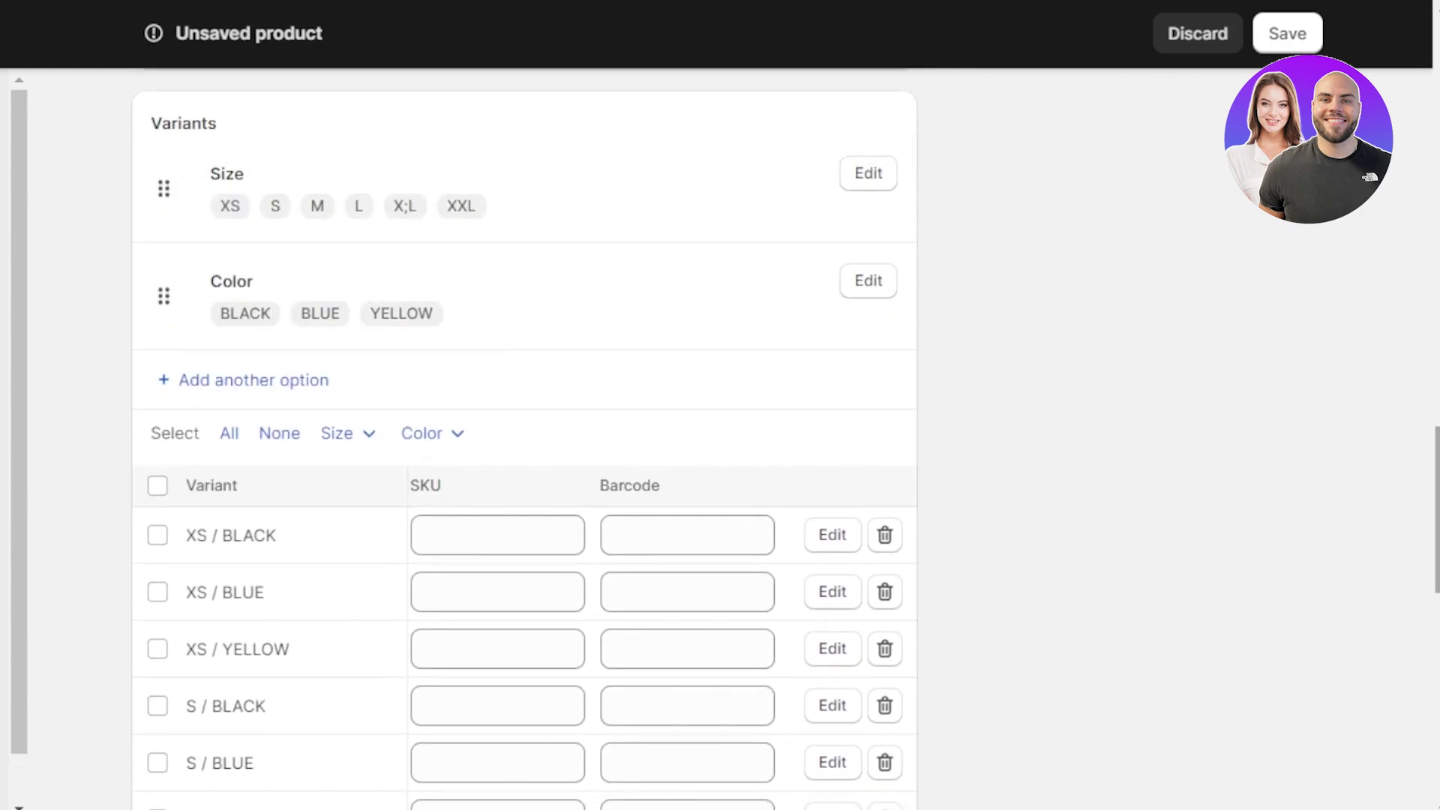
scroll(525, 450, "down", 8)
scroll(525, 450, "up", 3)
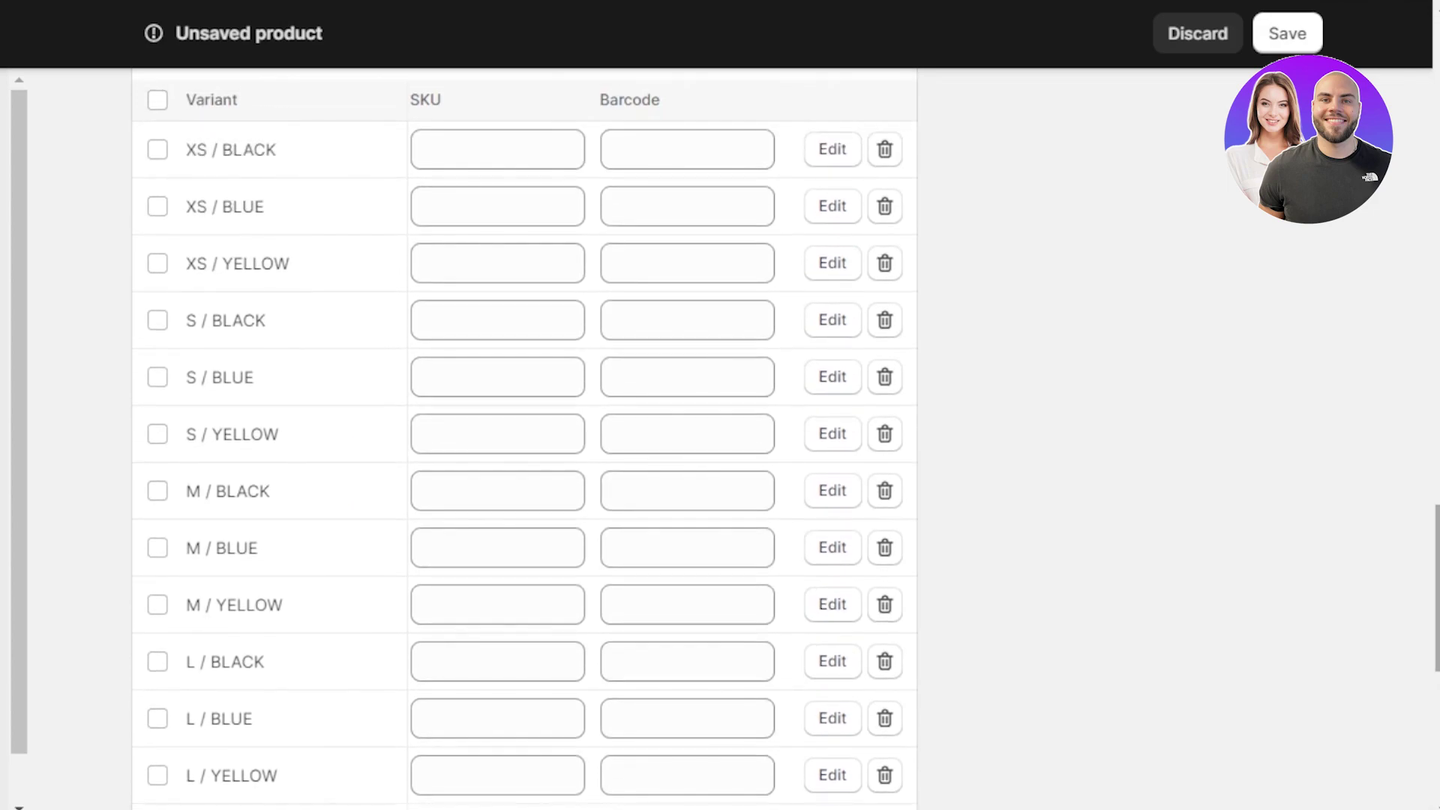
scroll(1070, 466, "up", 4)
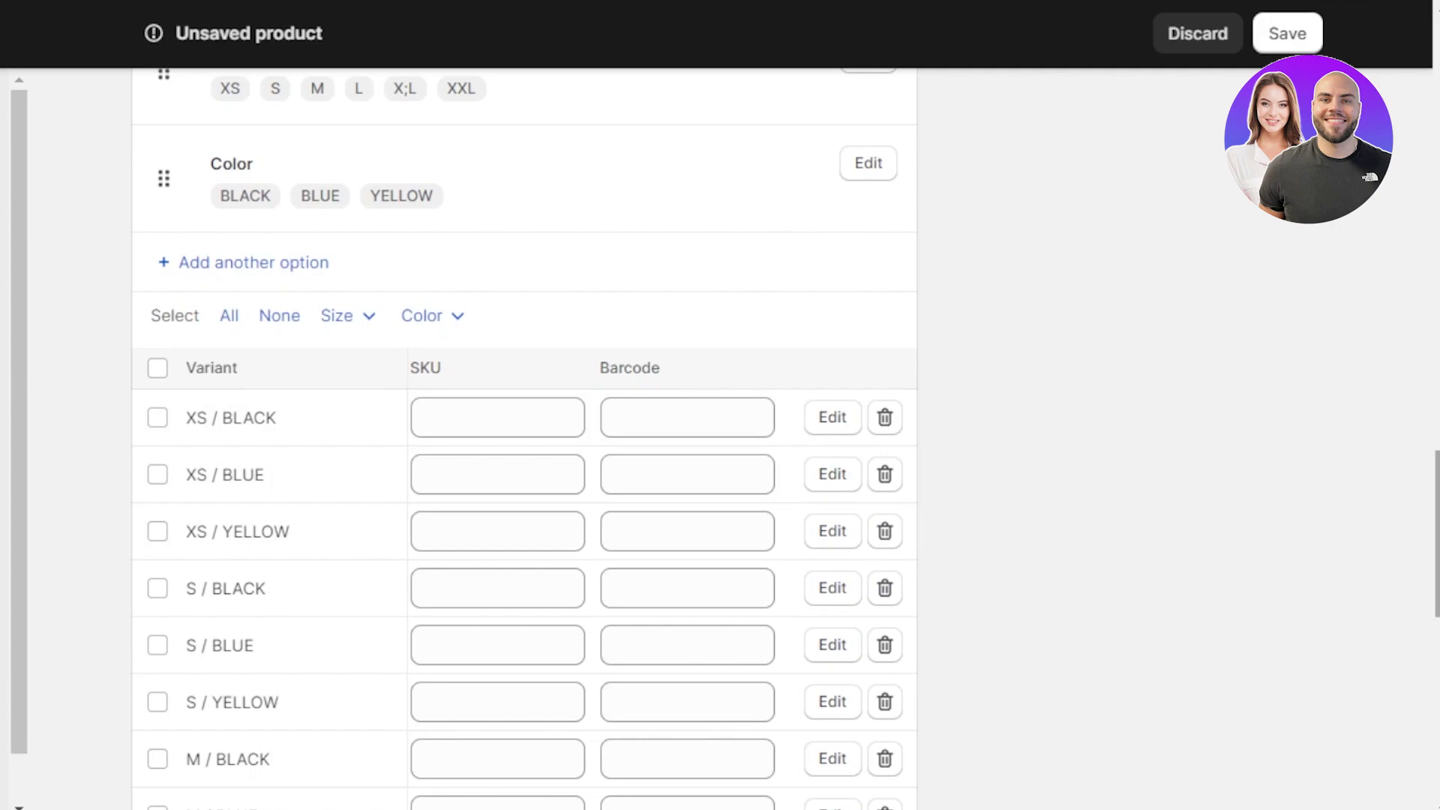
scroll(525, 438, "down", 4)
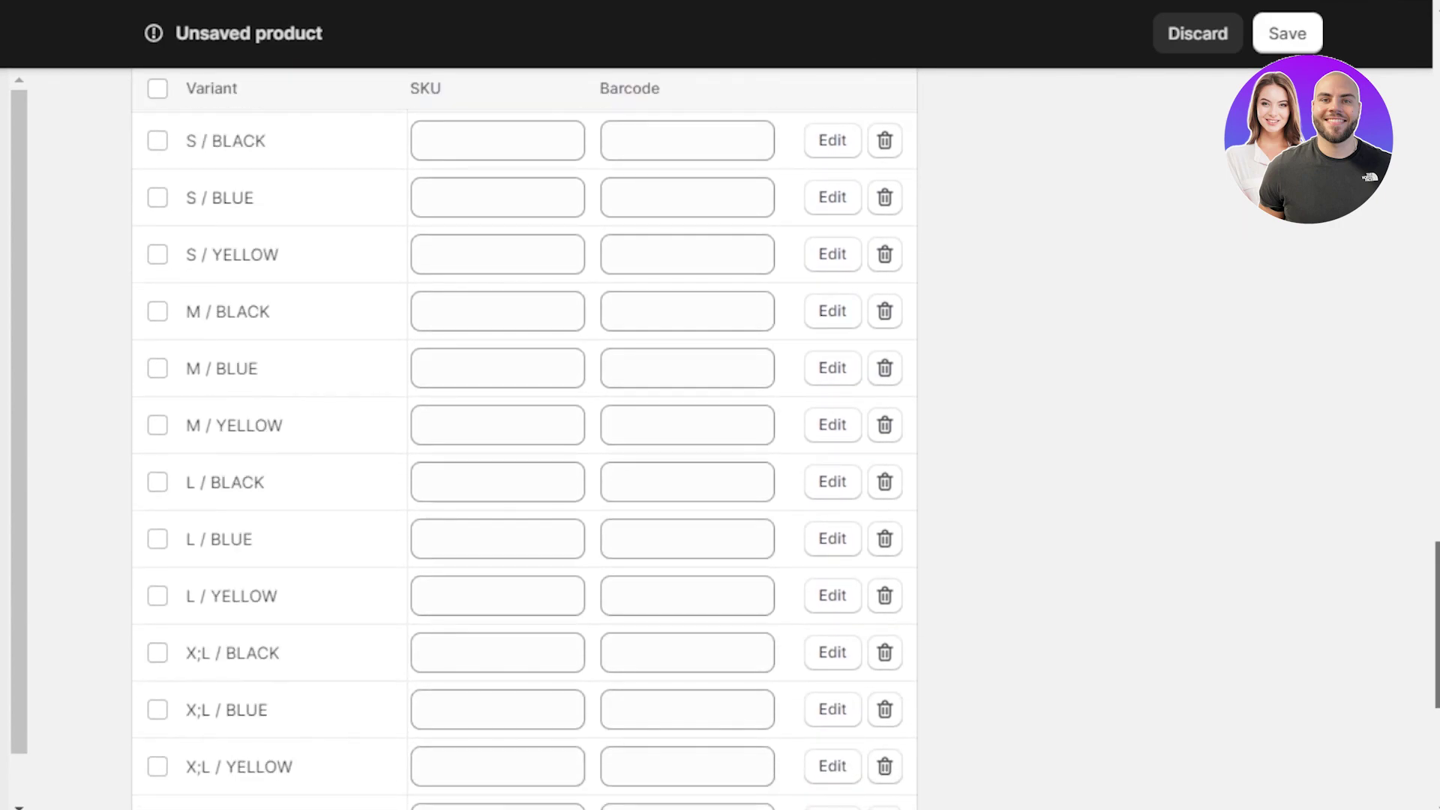
scroll(525, 438, "down", 5)
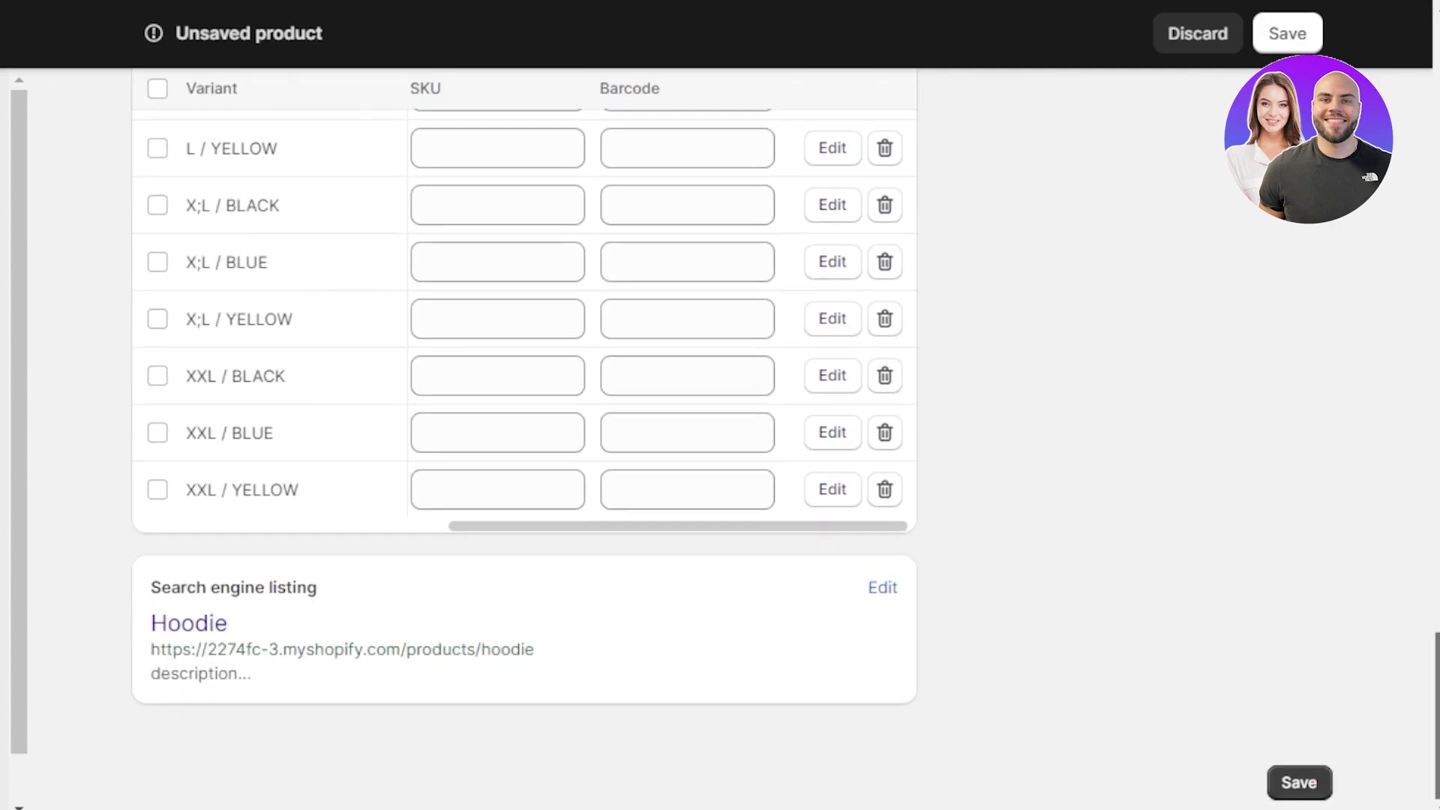
scroll(525, 439, "up", 3)
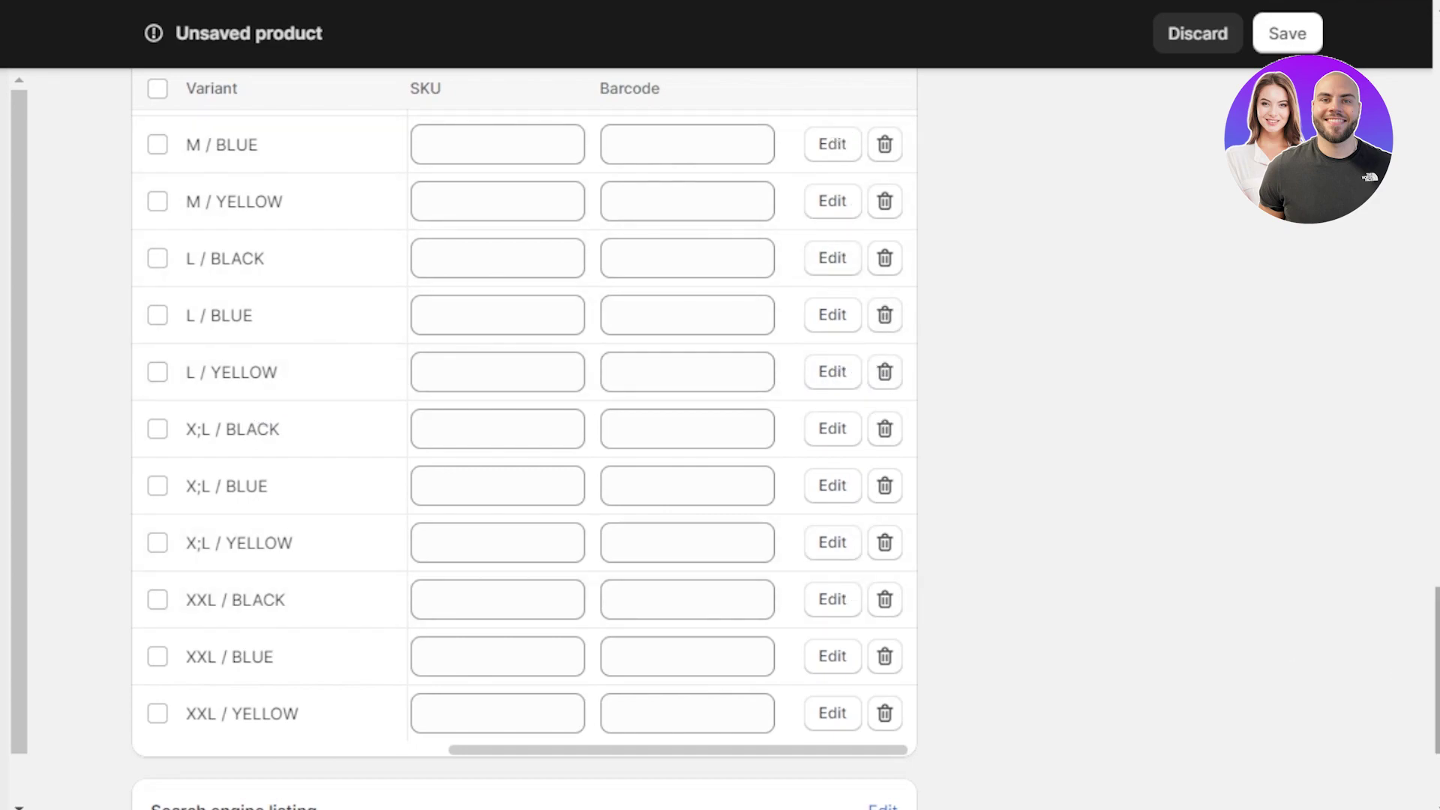
scroll(1394, 667, "down", 3)
scroll(1394, 668, "up", 15)
scroll(524, 439, "up", 5)
scroll(523, 439, "down", 2)
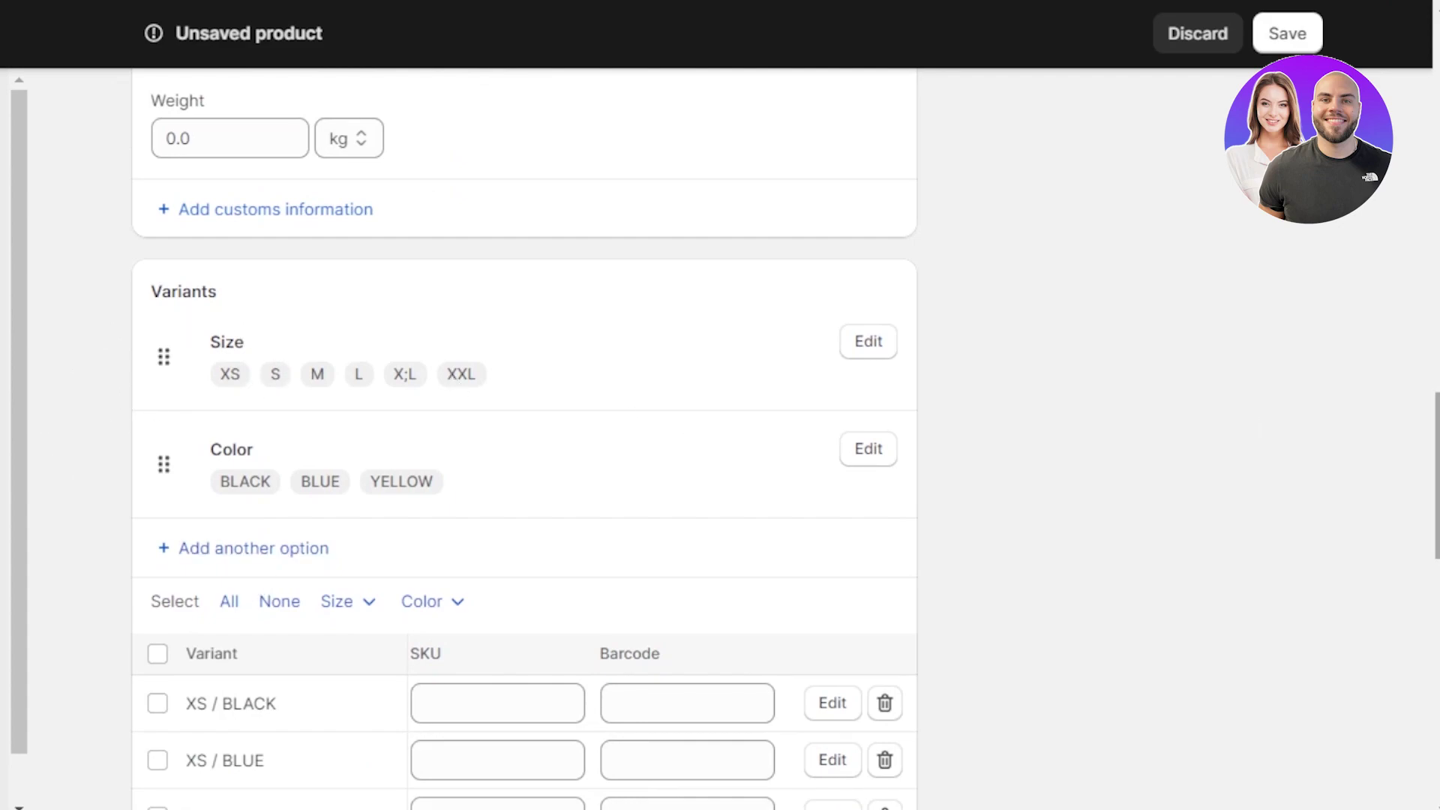
scroll(1436, 397, "down", 1)
scroll(524, 439, "down", 9)
scroll(523, 438, "up", 20)
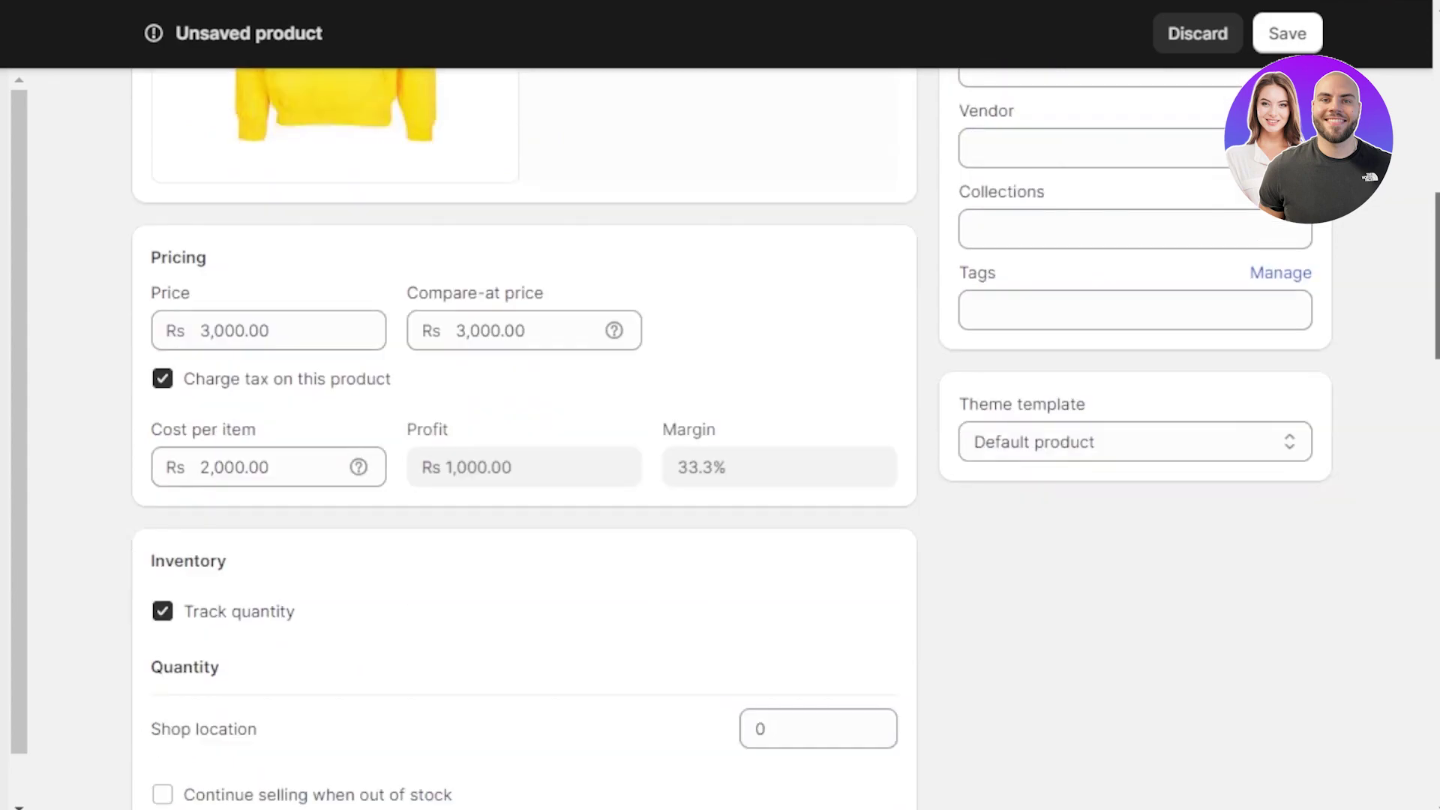
scroll(523, 439, "down", 16)
scroll(523, 439, "up", 20)
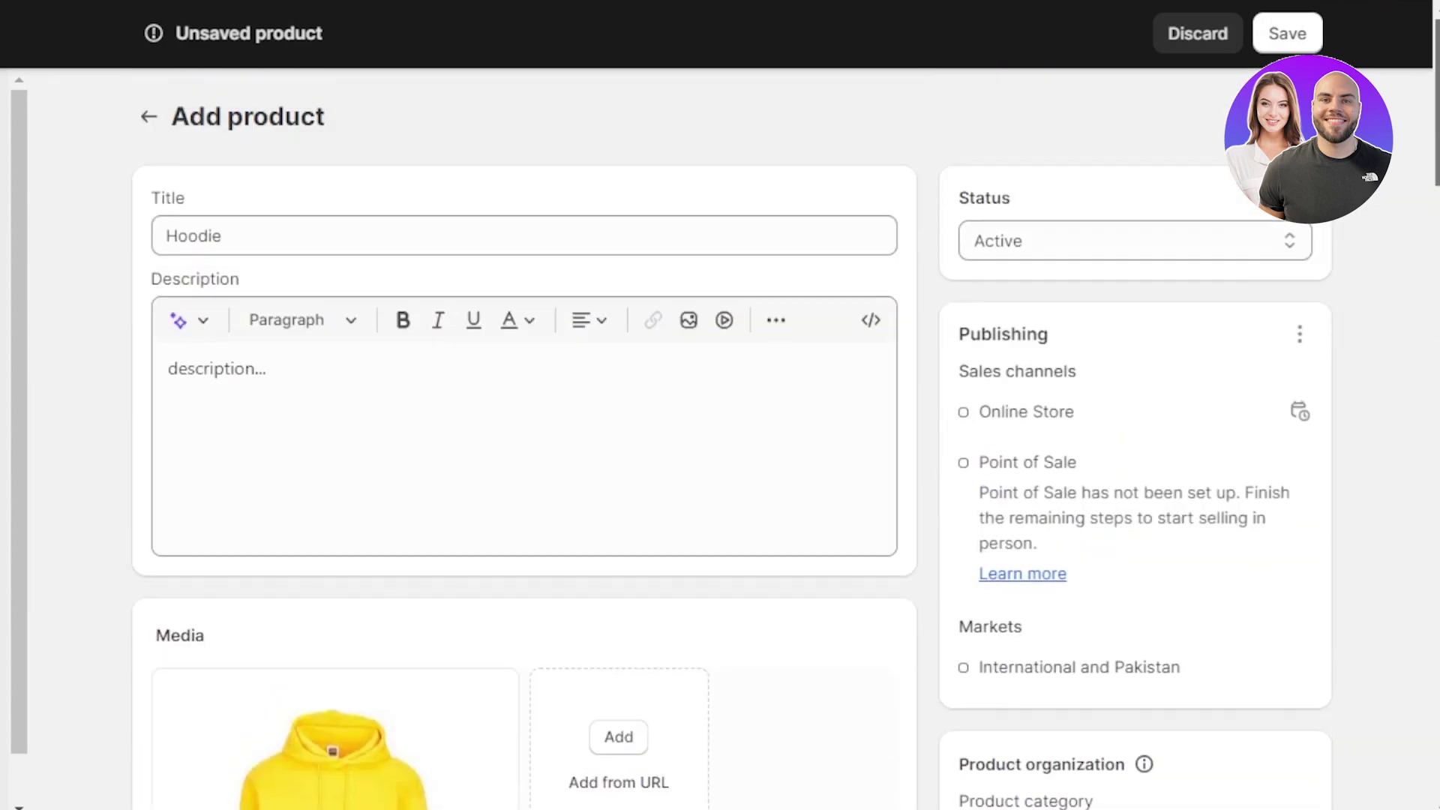
- Save the new Hoodie product
left_click(1291, 35)
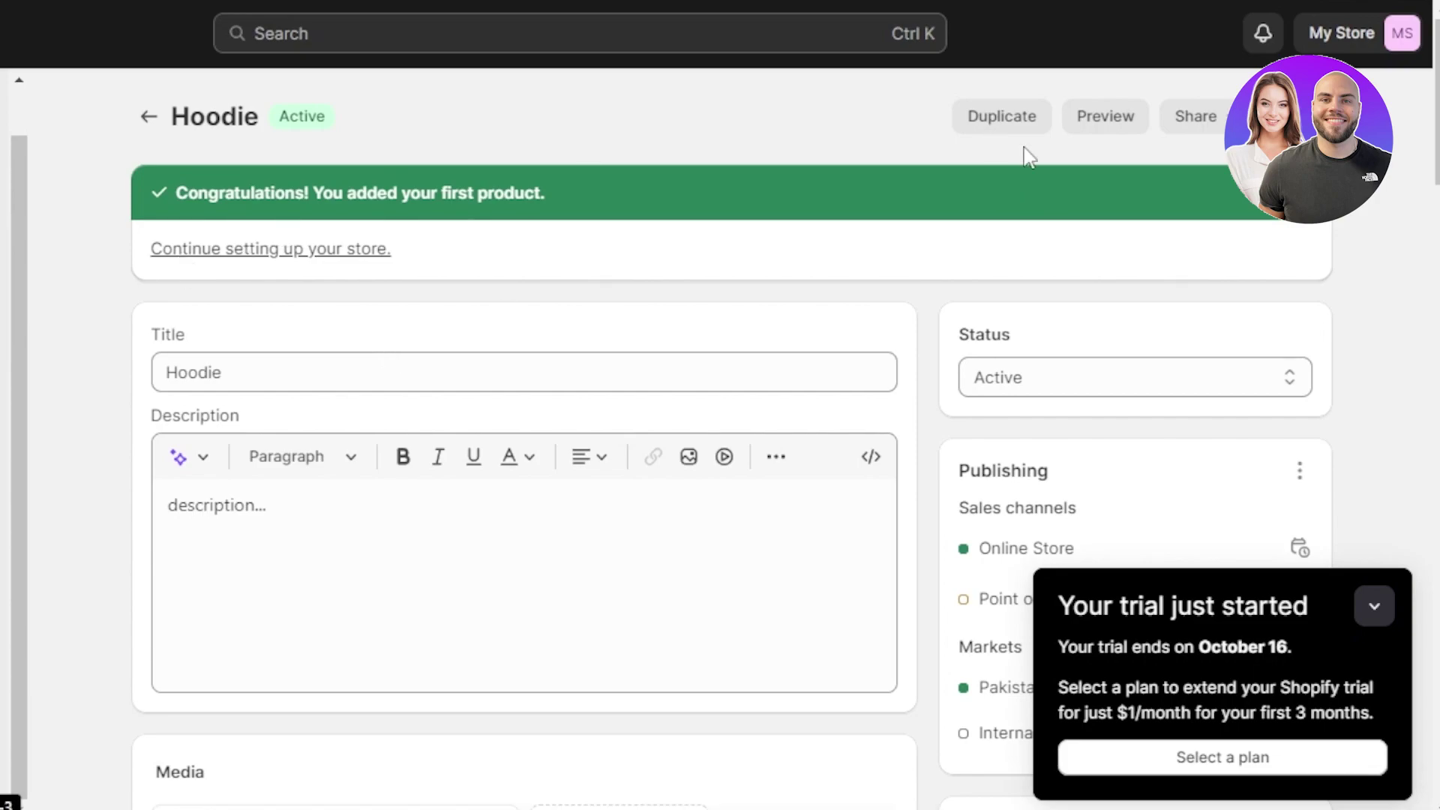
- Preview the Hoodie on the storefront and try sizes S, M and XS
left_click(1120, 128)
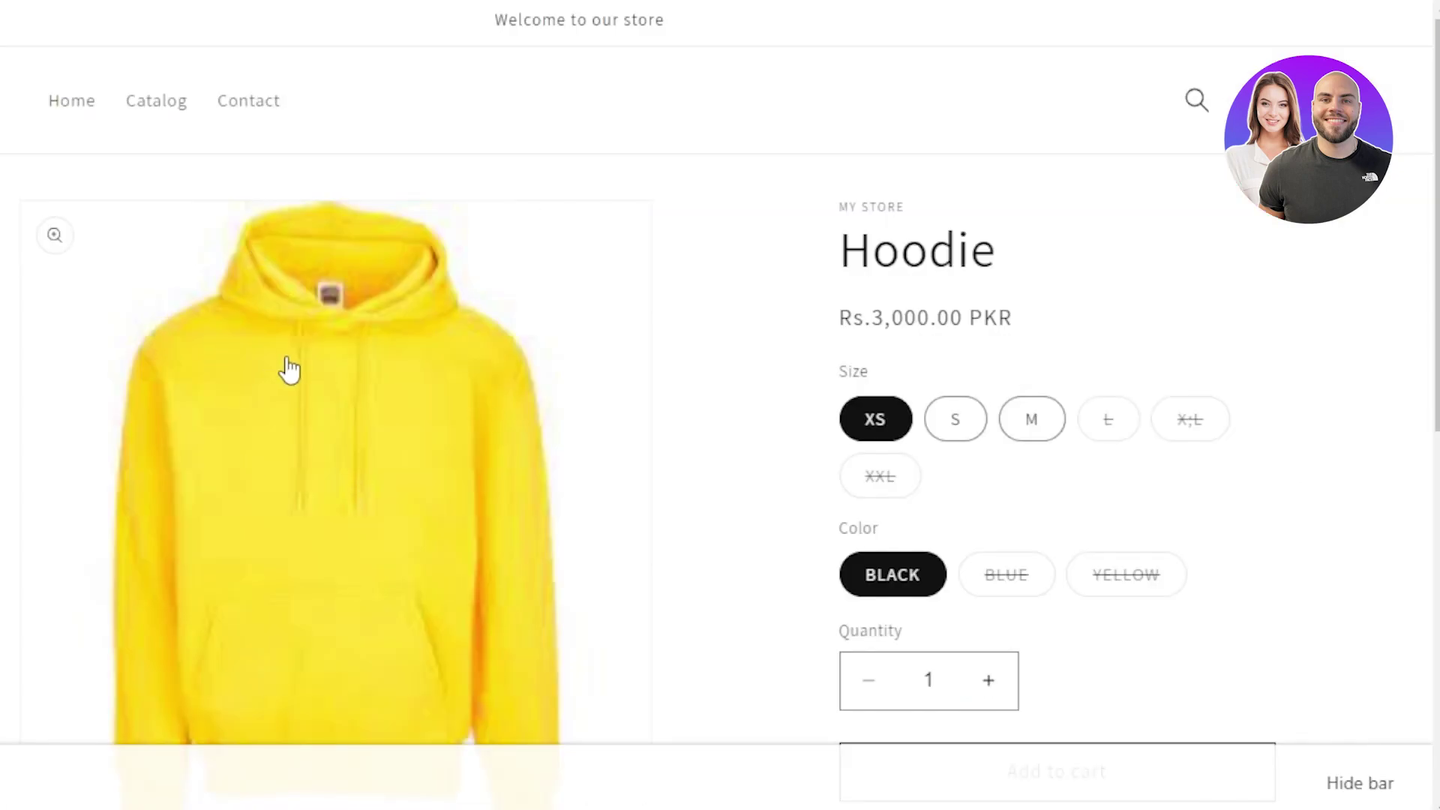
scroll(1427, 283, "down", 3)
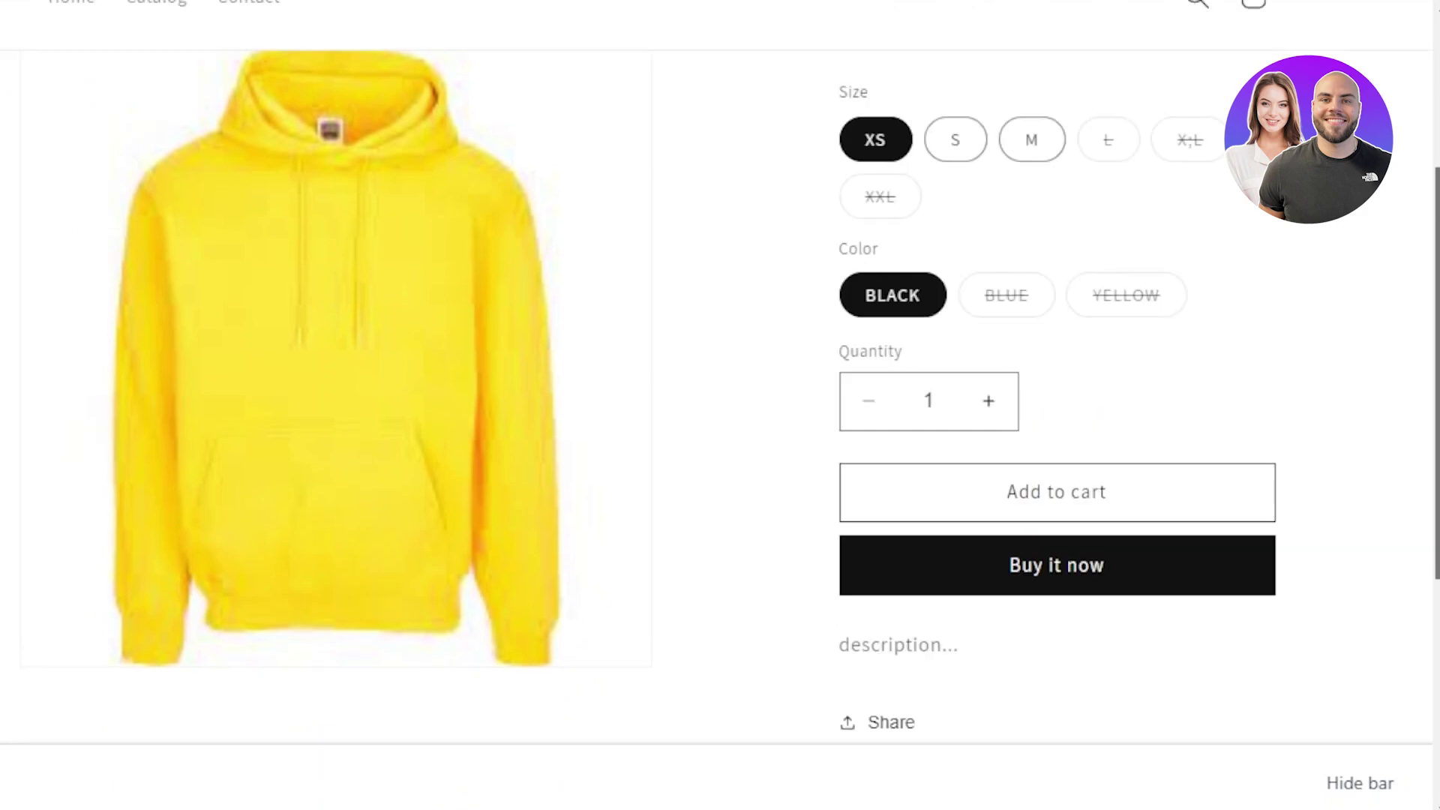
scroll(1427, 283, "up", 1)
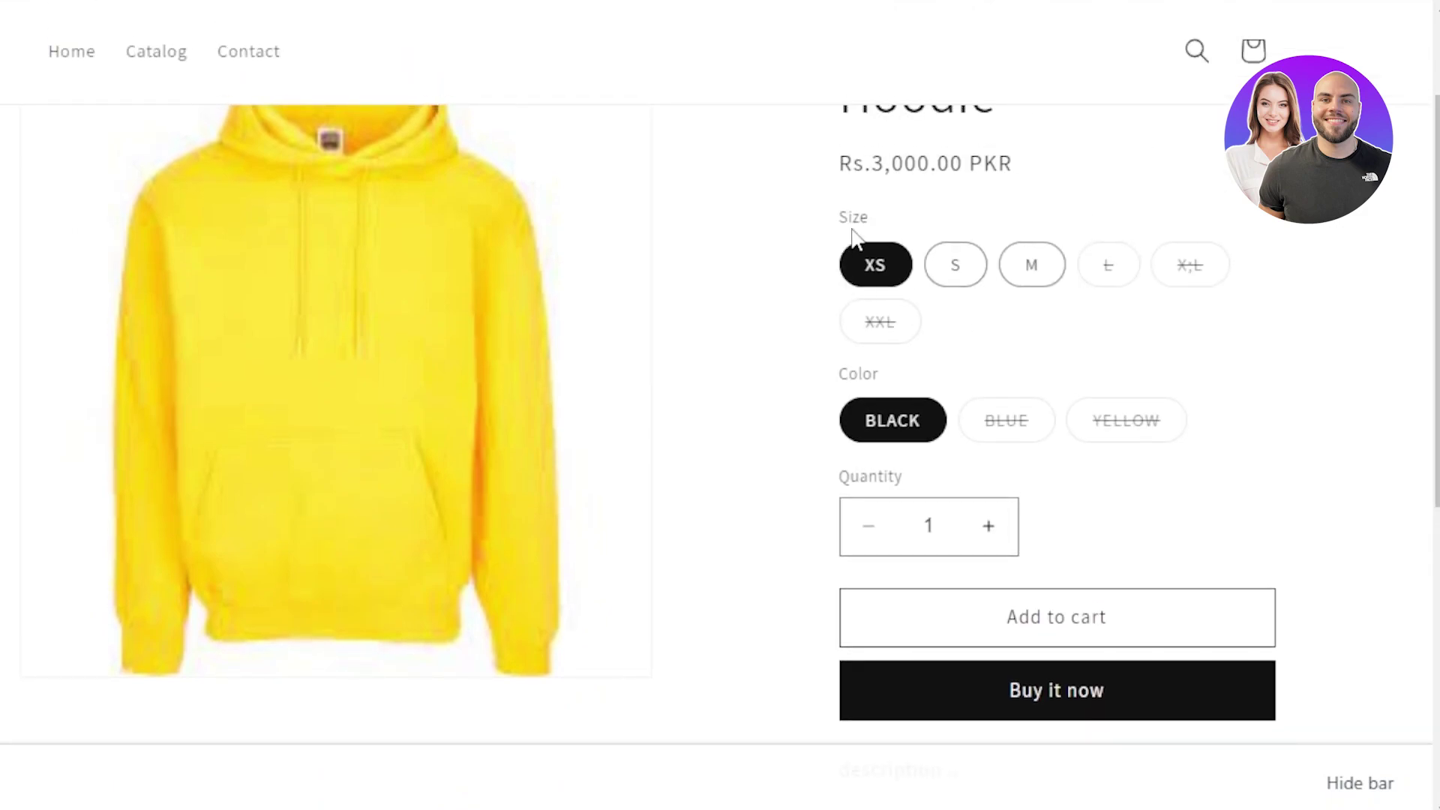
left_click(979, 276)
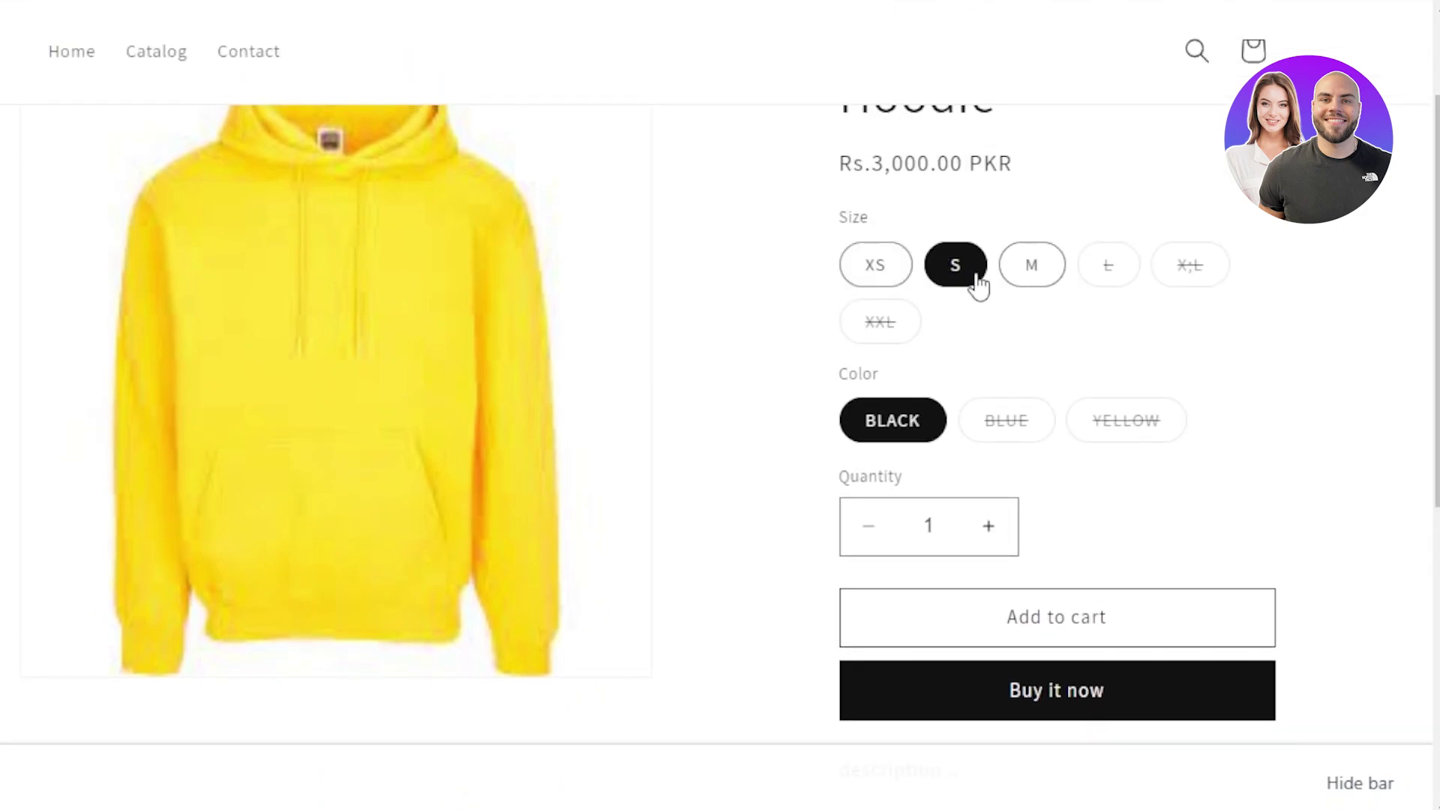
left_click(1047, 279)
left_click(885, 275)
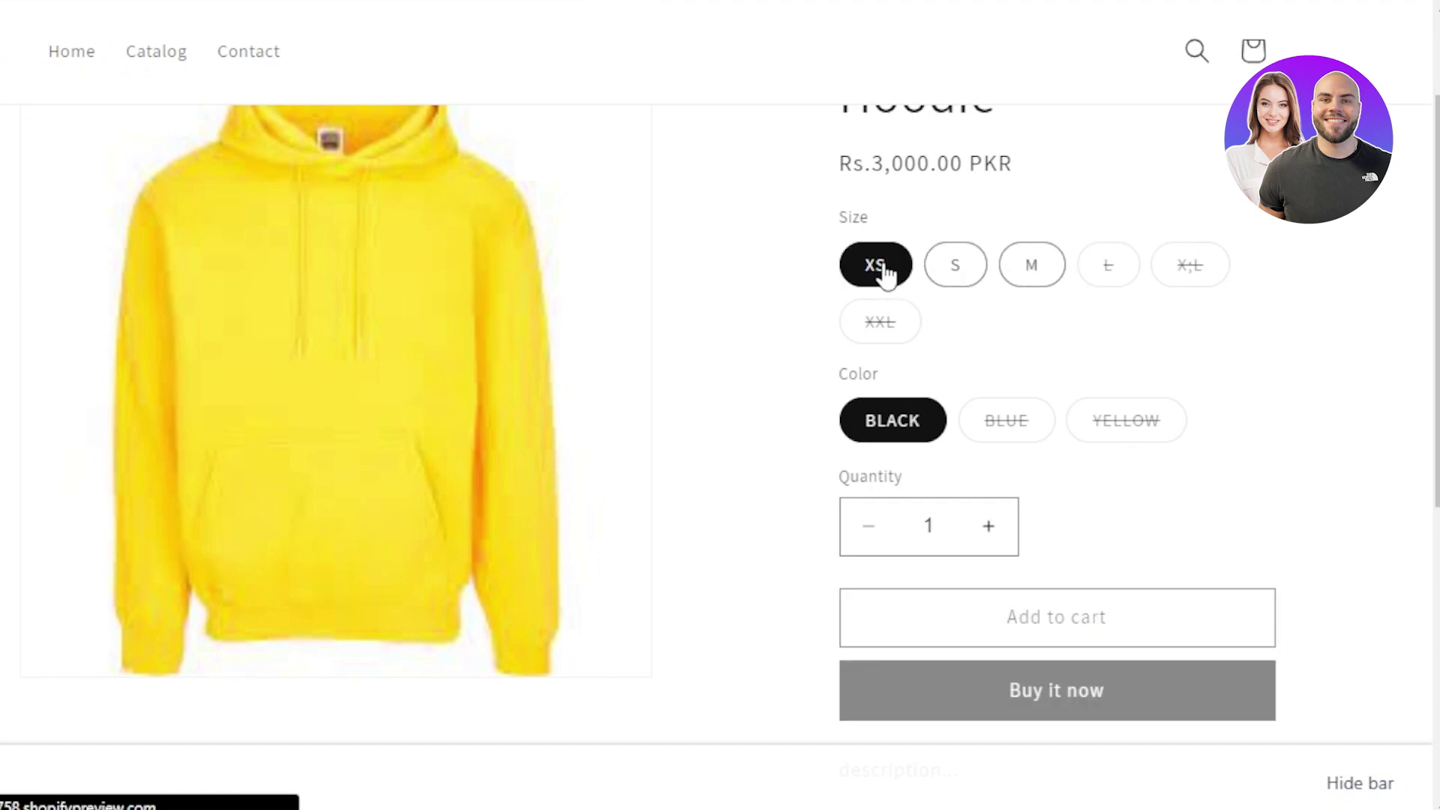
left_click(1033, 268)
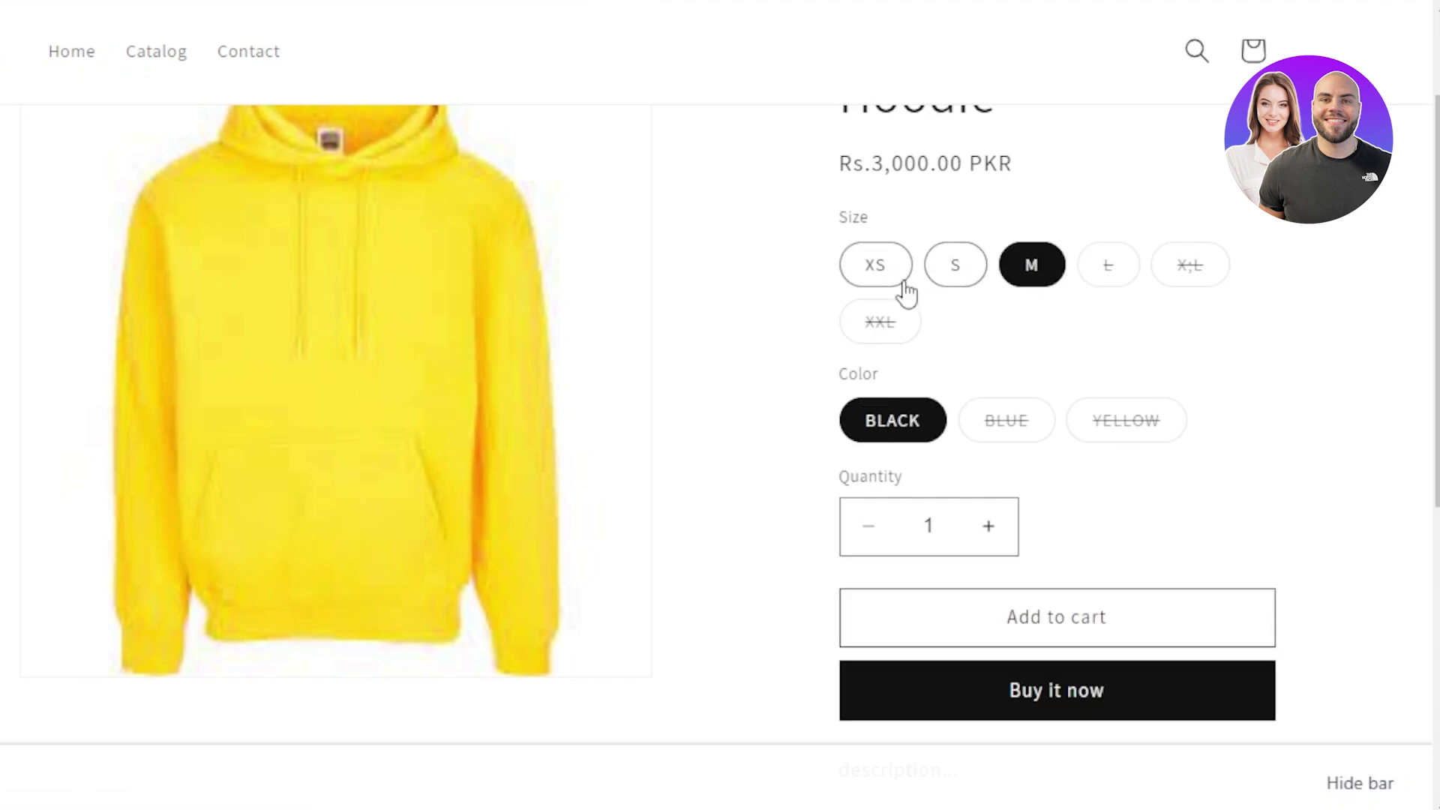
- Scroll the storefront product page showing Rs.3,000.00 PKR with XS, S, M in BLACK
scroll(930, 255, "up", 3)
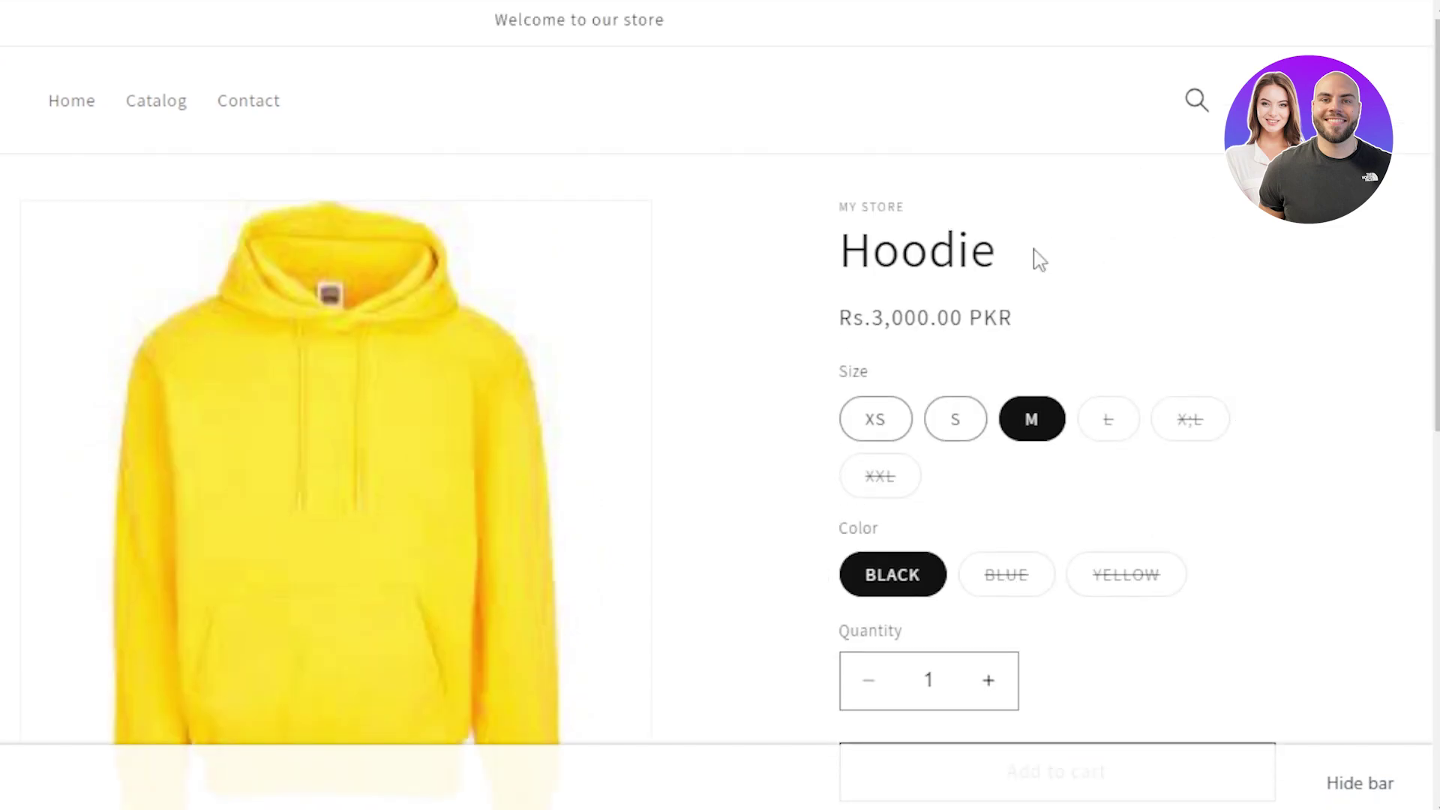
scroll(720, 405, "down", 8)
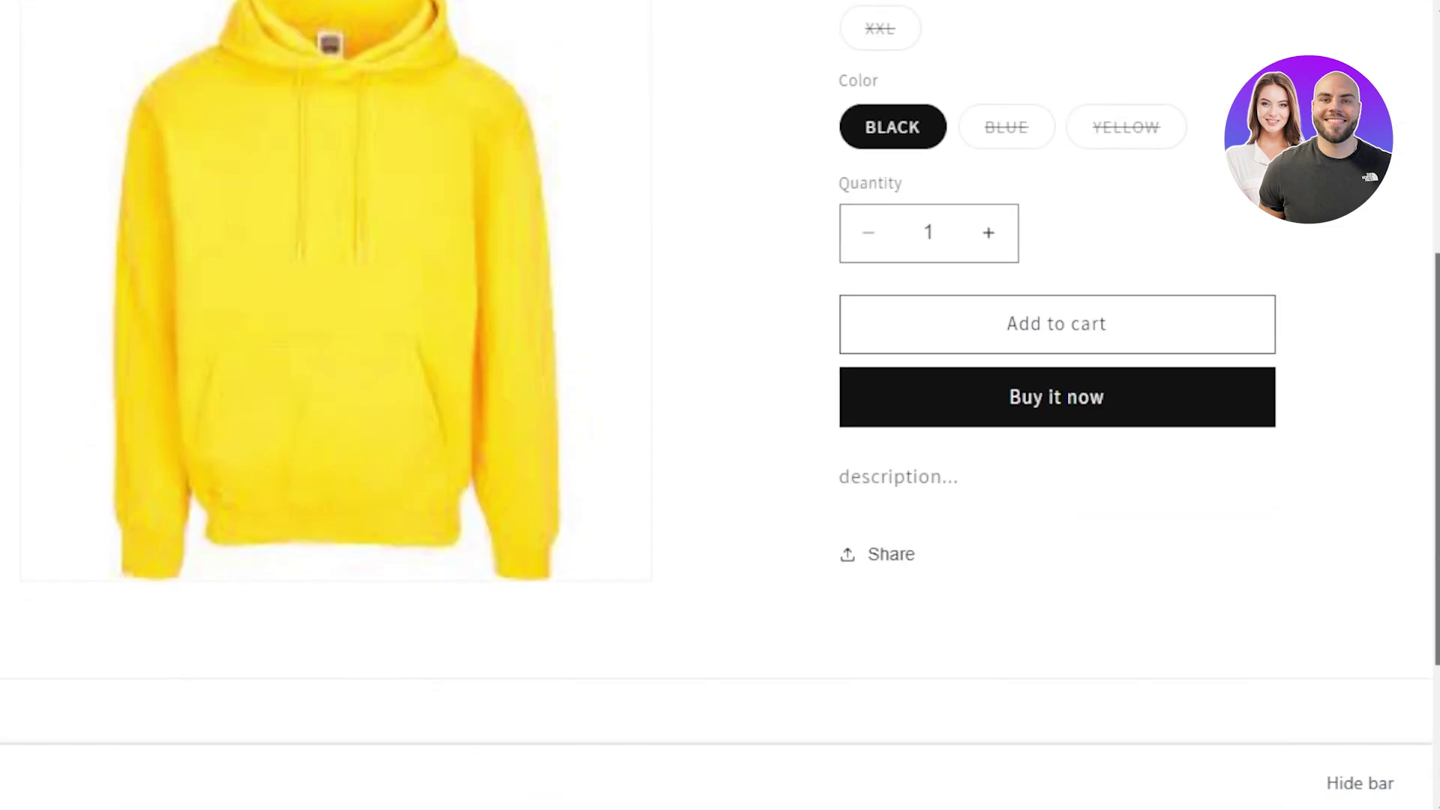
scroll(720, 405, "up", 4)
scroll(720, 405, "up", 5)
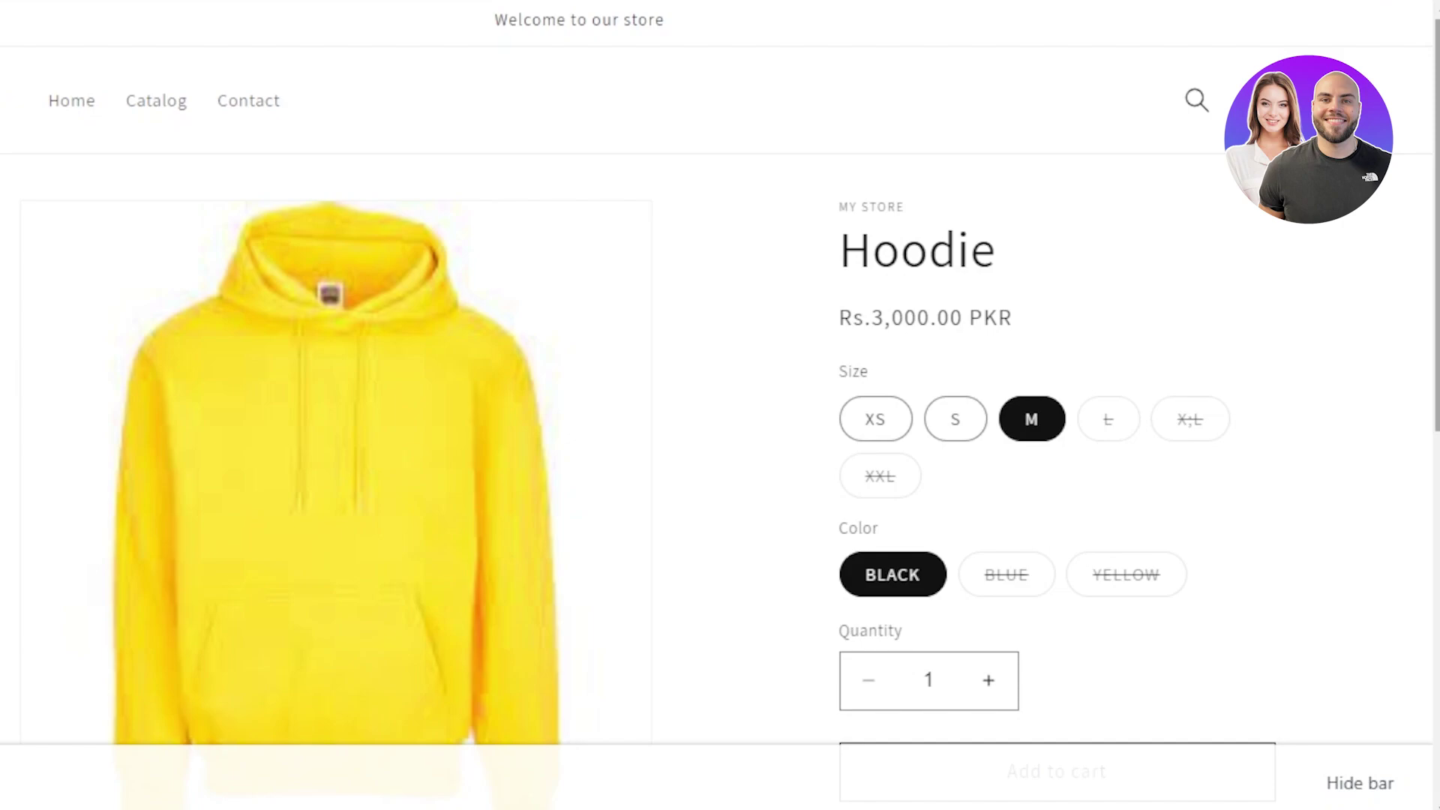
scroll(878, 353, "down", 6)
scroll(877, 352, "up", 5)
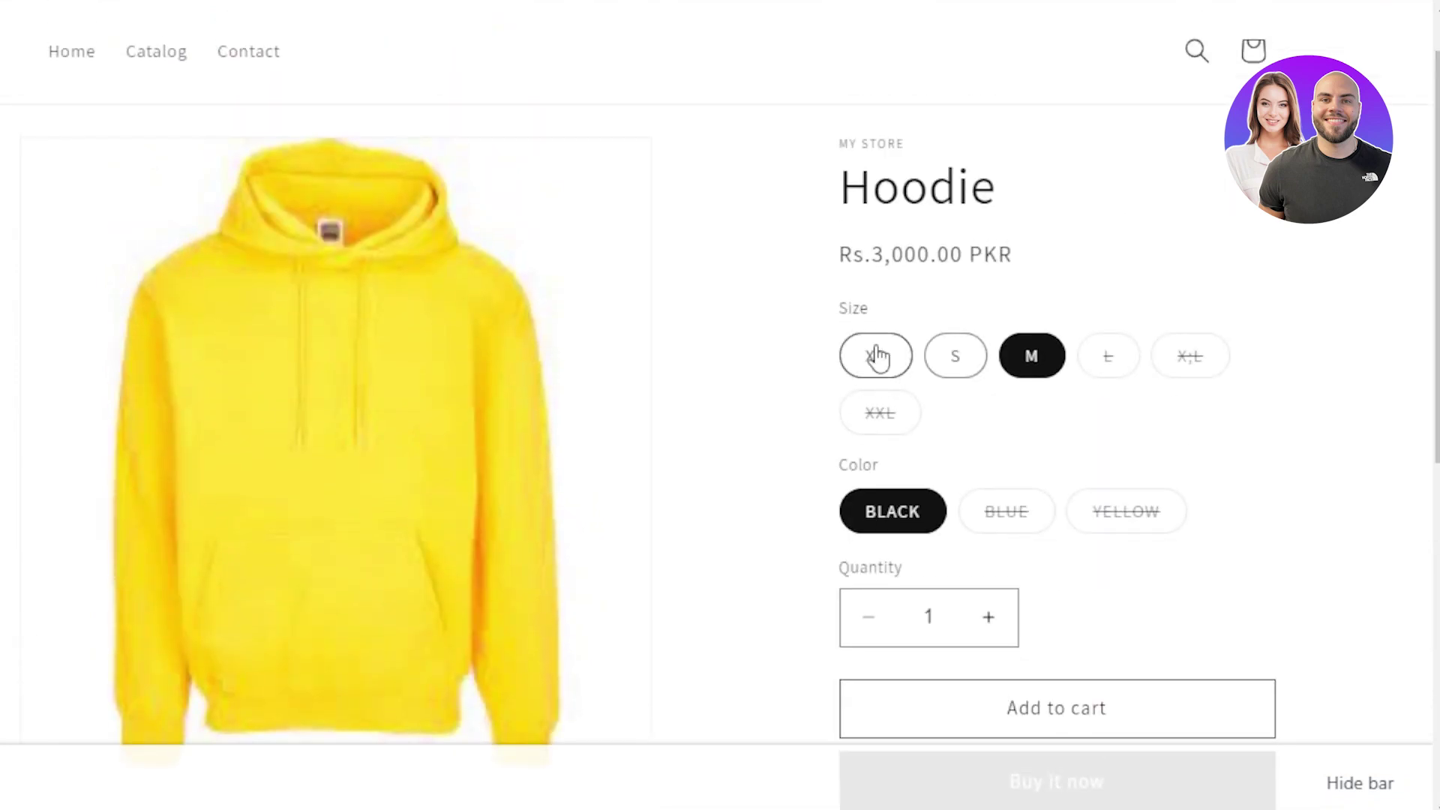
left_click_drag(1435, 355, 1434, 321)
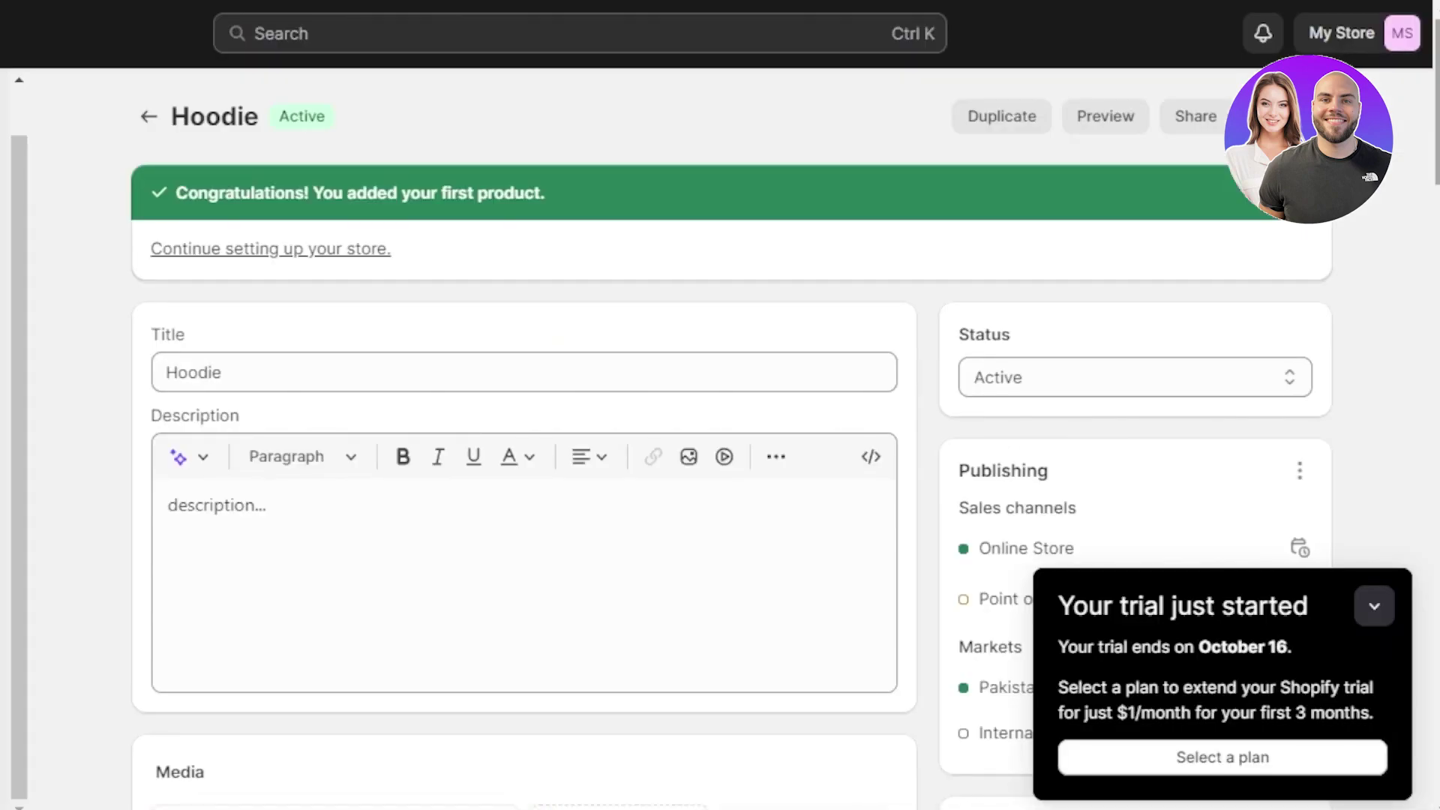
- Collapse the trial notice on the Hoodie product page
scroll(1424, 574, "down", 3)
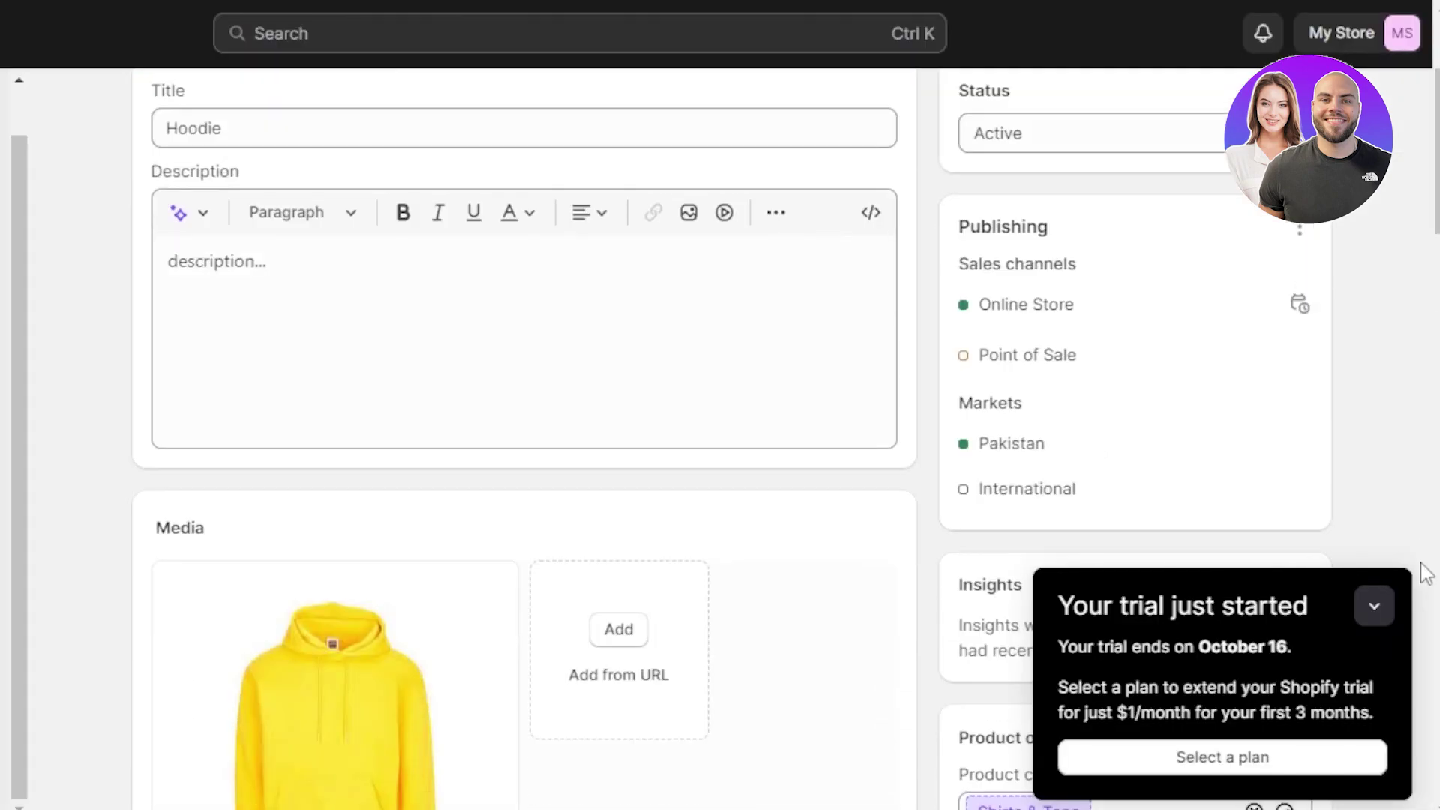
left_click(1386, 604)
scroll(1385, 605, "down", 5)
scroll(986, 188, "down", 3)
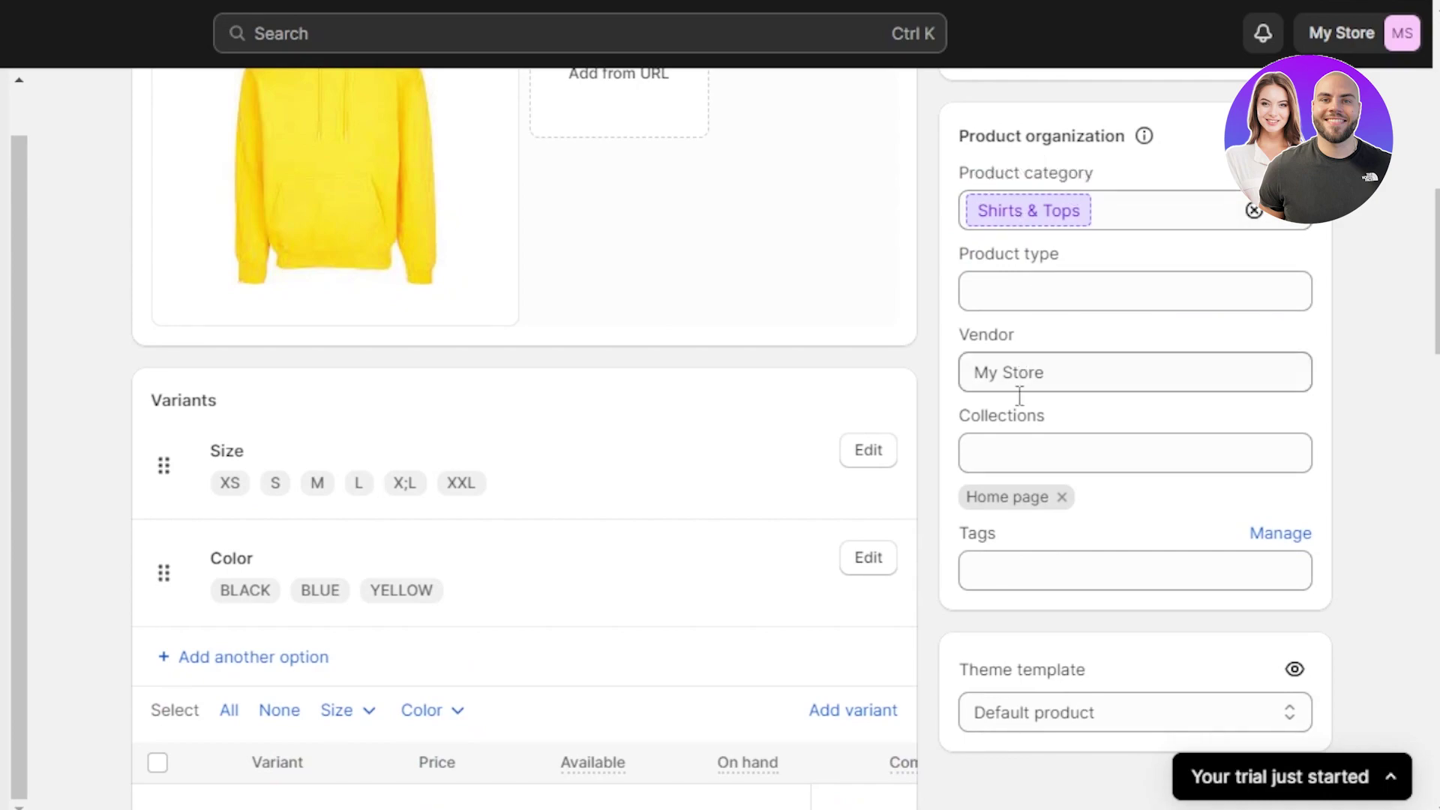
- Remove the Hoodie from the Home page collection
left_click(1011, 455)
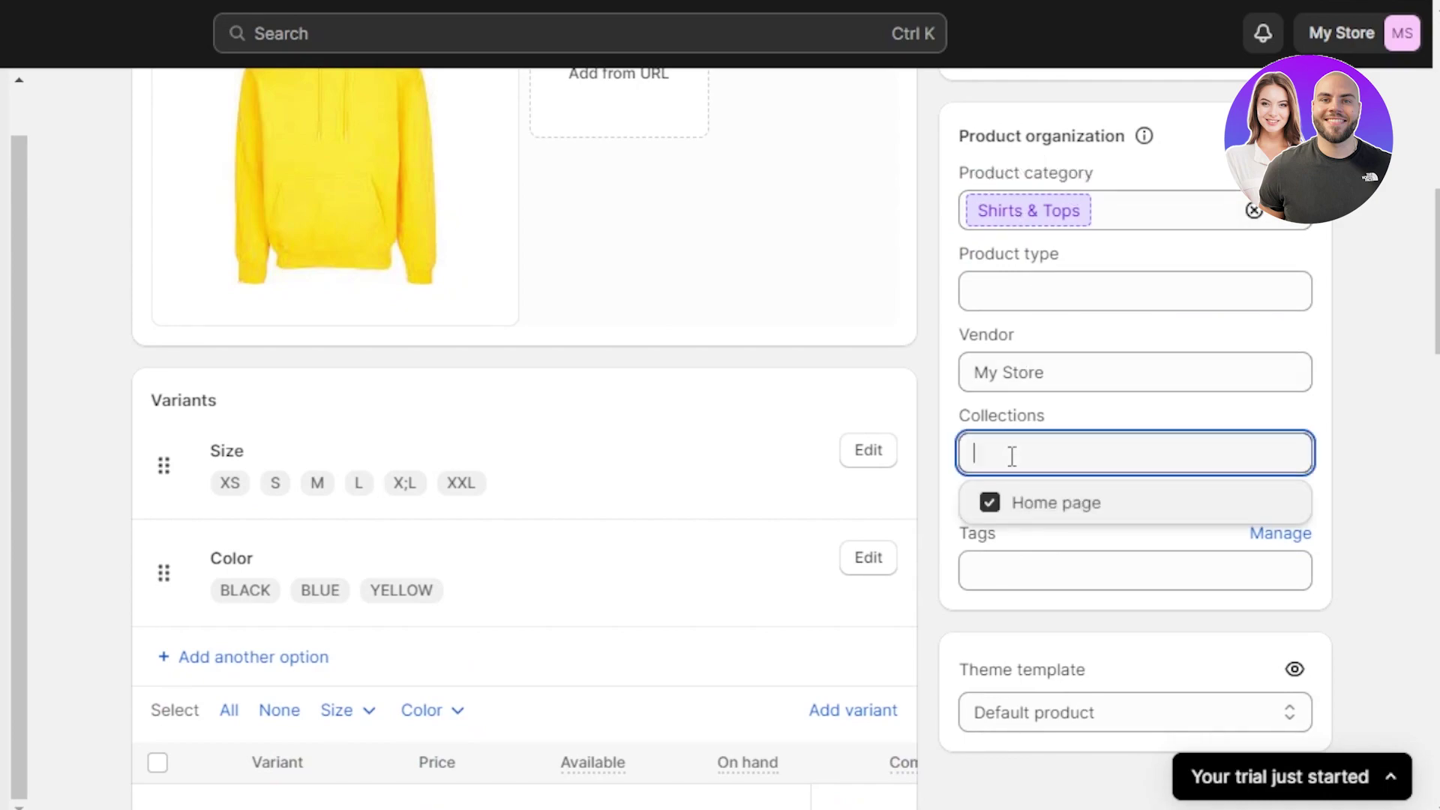
left_click(1025, 504)
scroll(1414, 363, "down", 2)
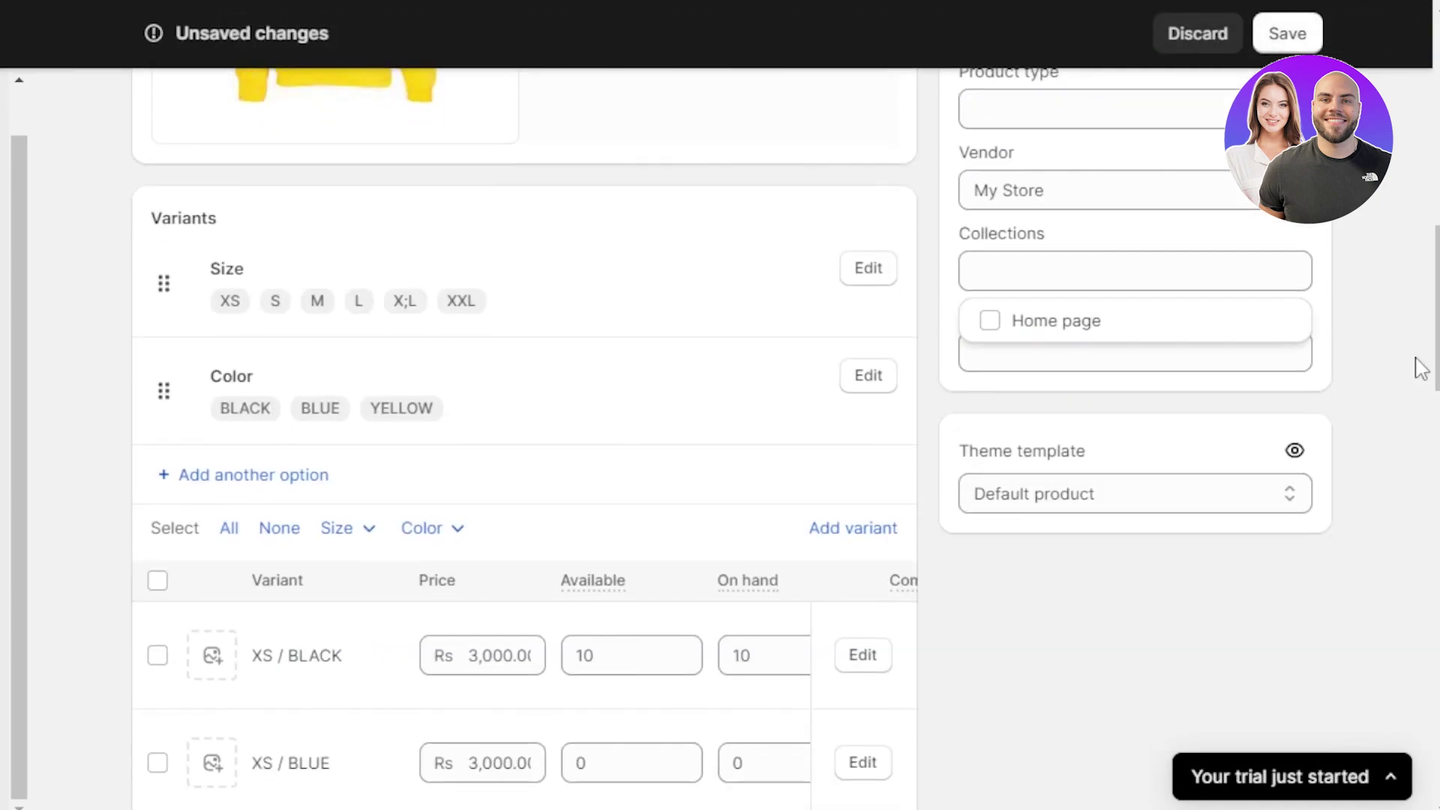
left_click(1092, 412)
- Open the tag manager and close it without adding tags, then review the variants
left_click(1067, 357)
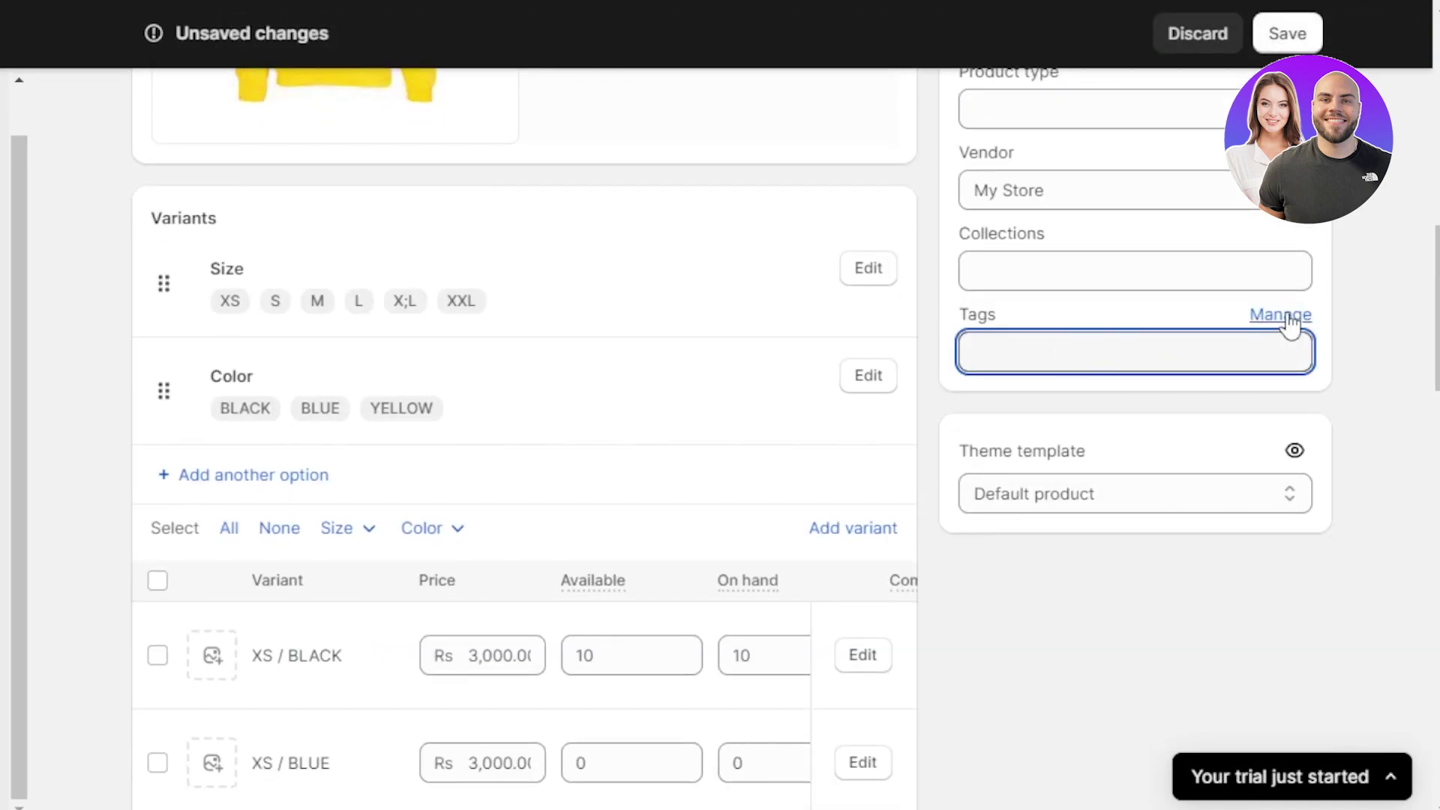
left_click(1283, 316)
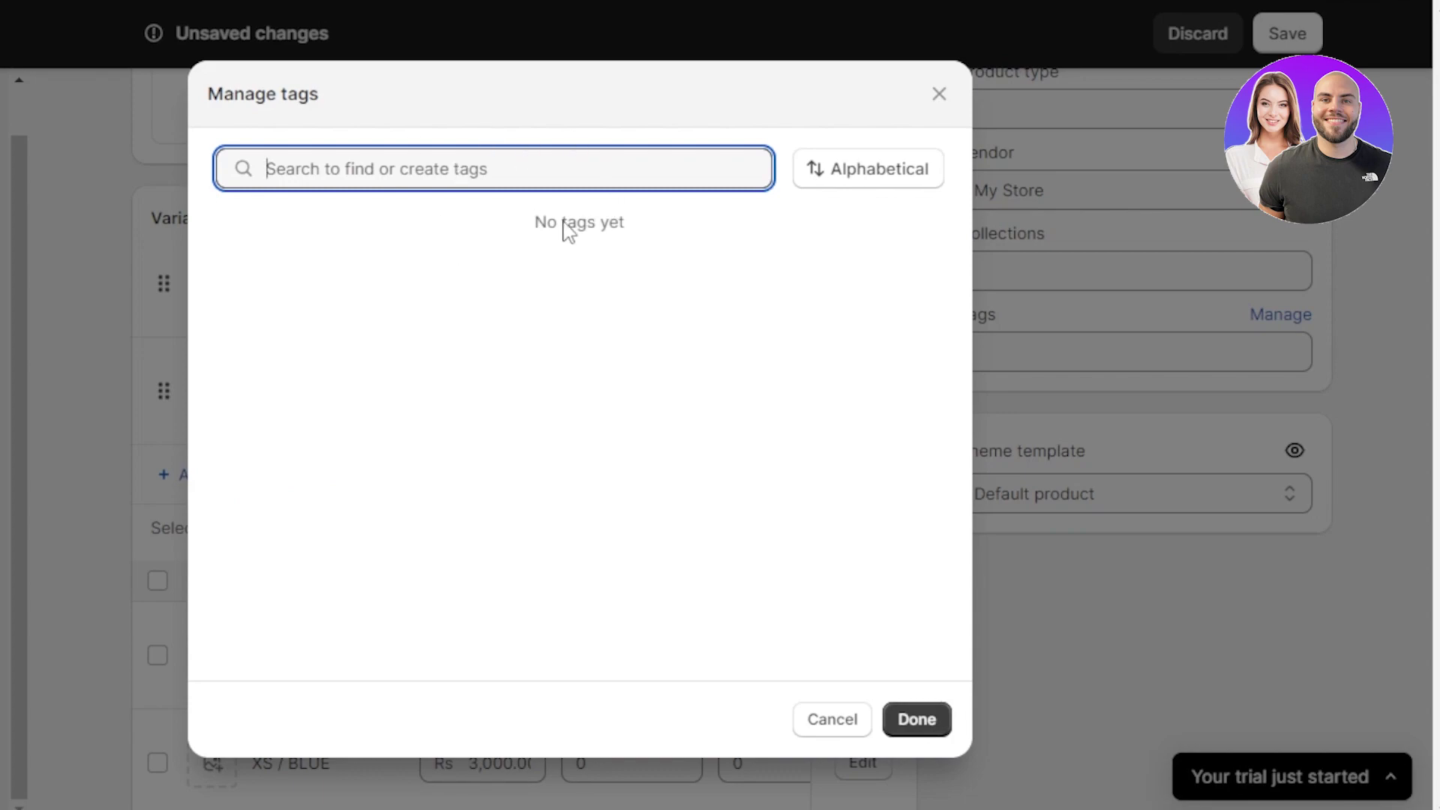
left_click(938, 96)
scroll(525, 435, "down", 20)
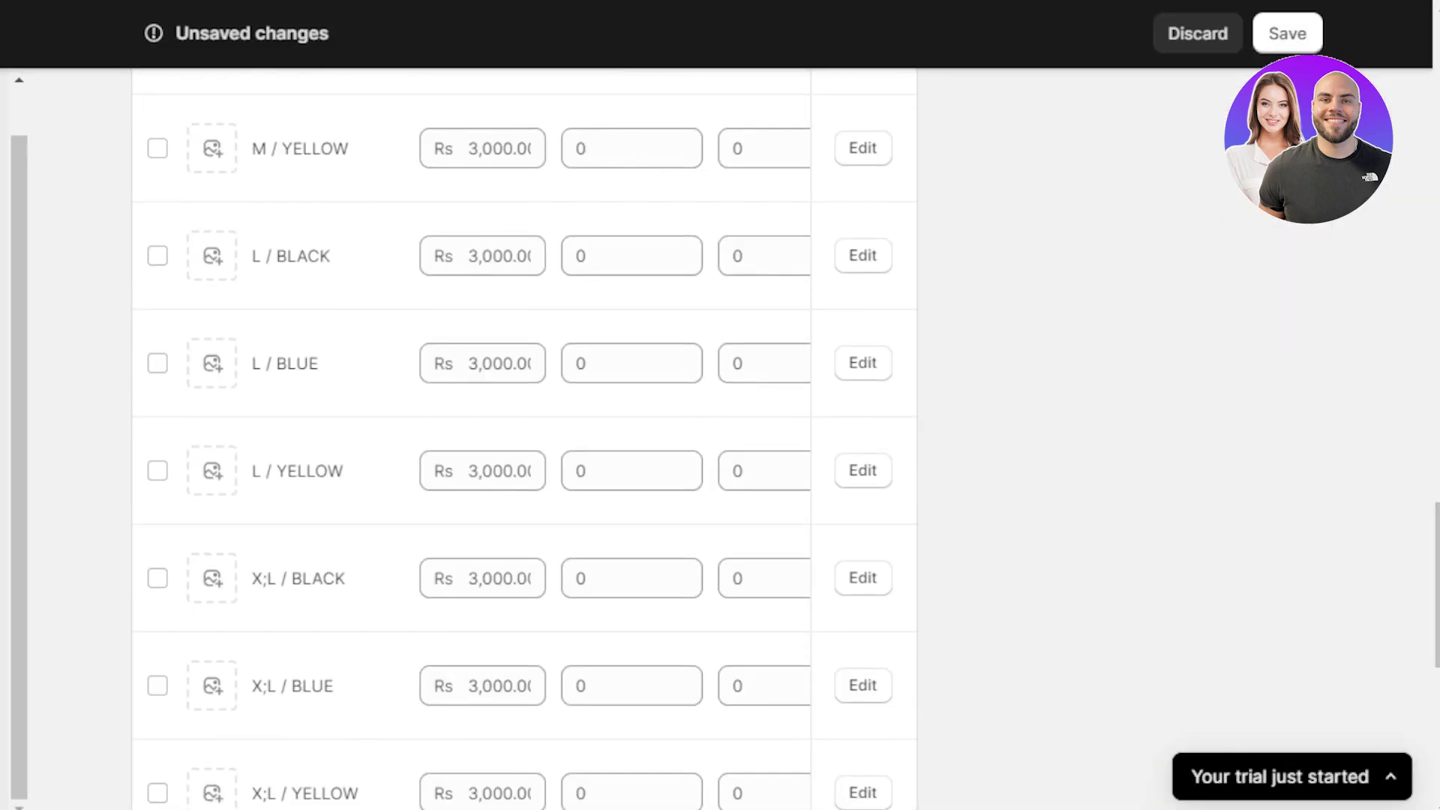
scroll(581, 299, "up", 20)
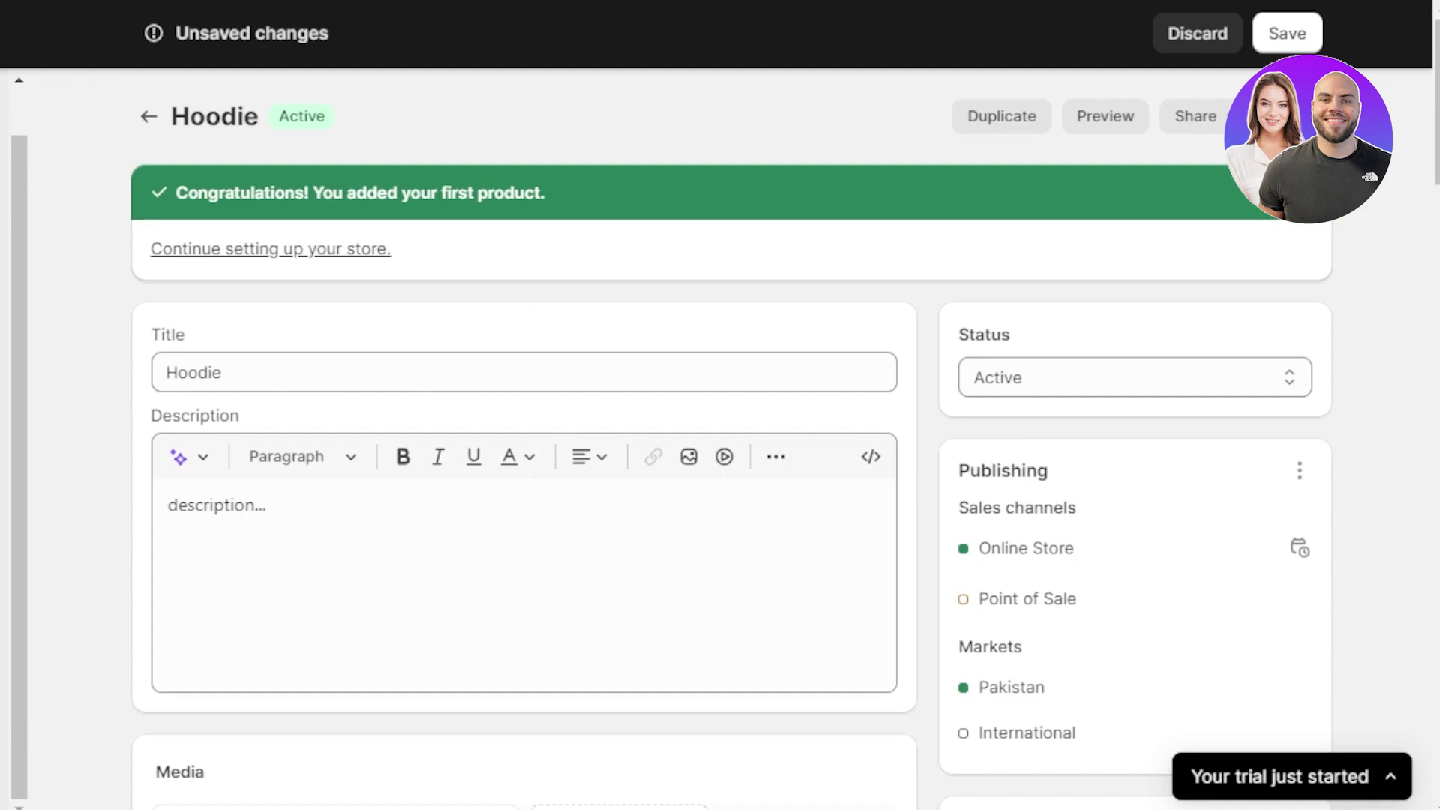
mouse_move(1436, 101)
left_mouse_down()
mouse_move(1436, 522)
mouse_move(1436, 101)
left_mouse_up()
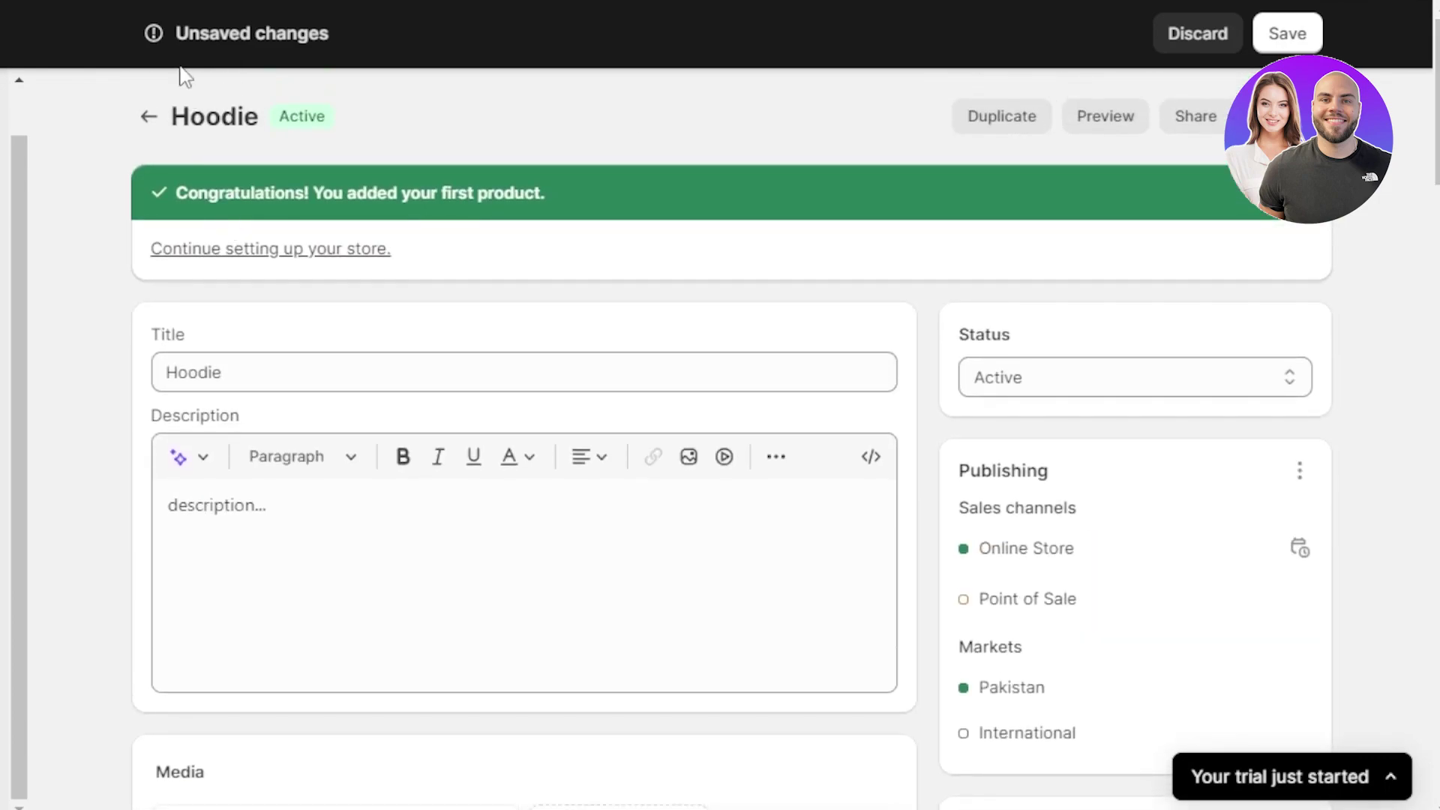